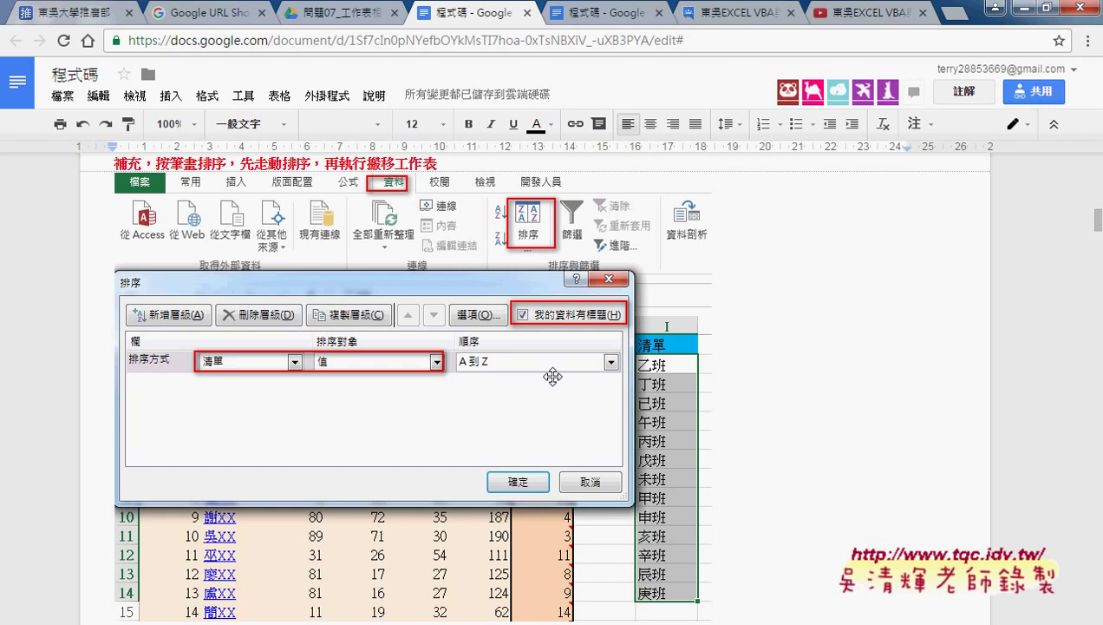
Step: Scroll to the macro, highlight its 新增工作表 comment and Cells arguments, then select Sub through End Sub
scroll(552, 375, down, 3)
scroll(555, 377, down, 2)
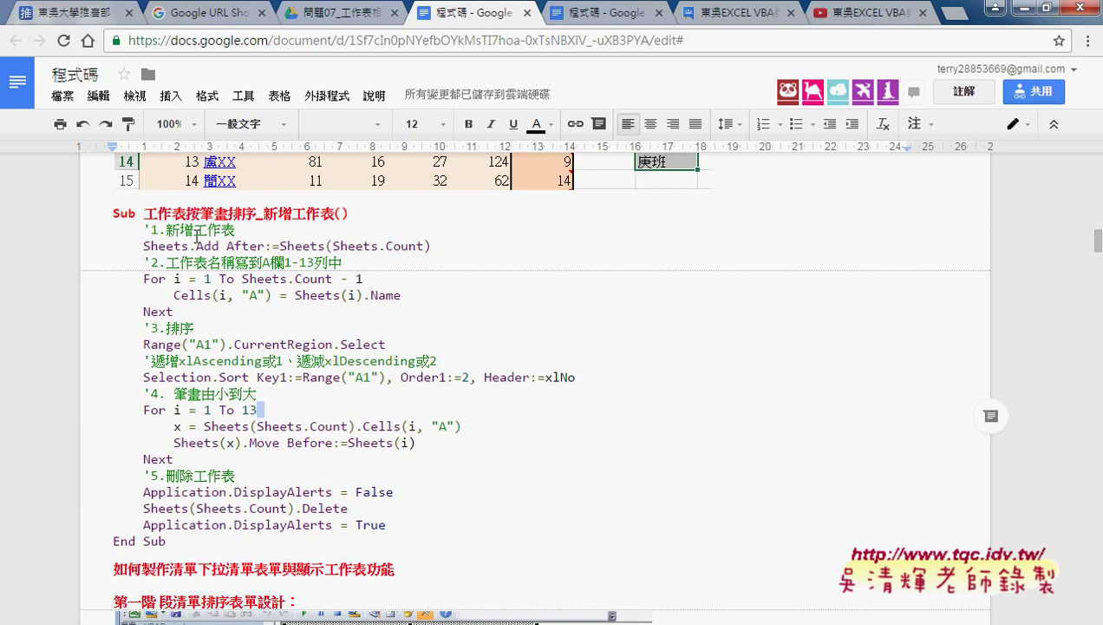
drag(164, 230, 237, 231)
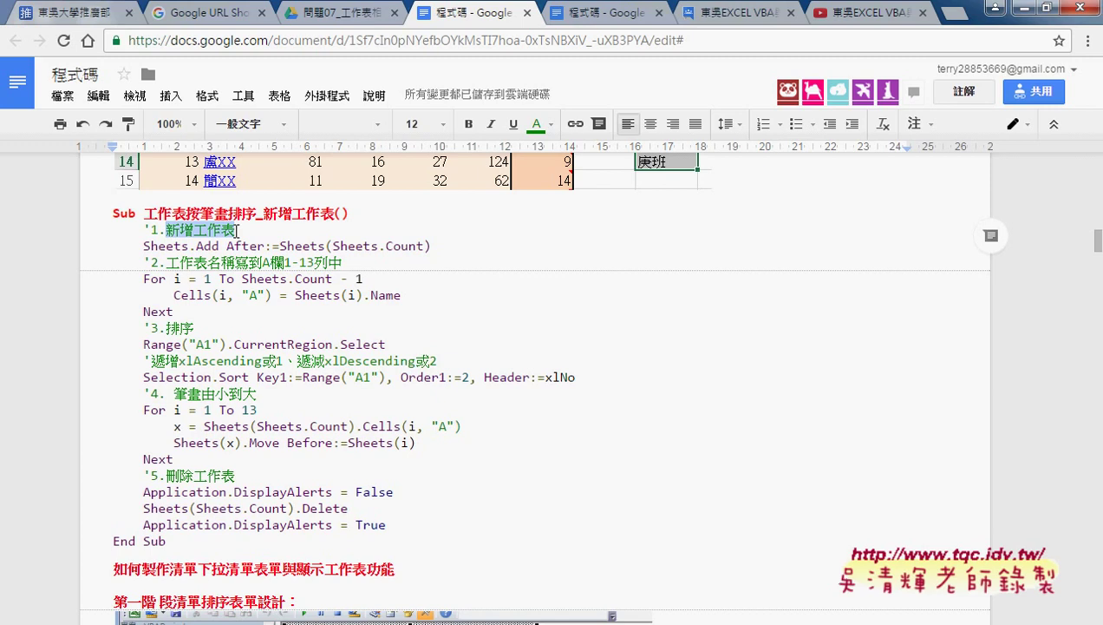
mouse_move(295, 295)
mouse_down()
mouse_move(400, 296)
mouse_move(363, 297)
mouse_up()
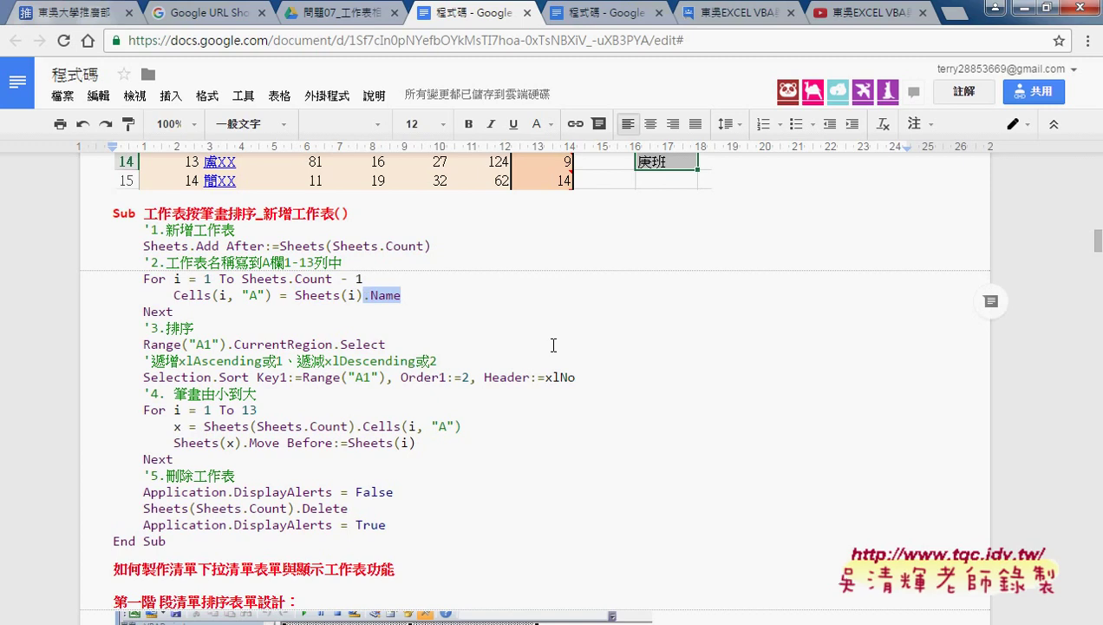
click(222, 296)
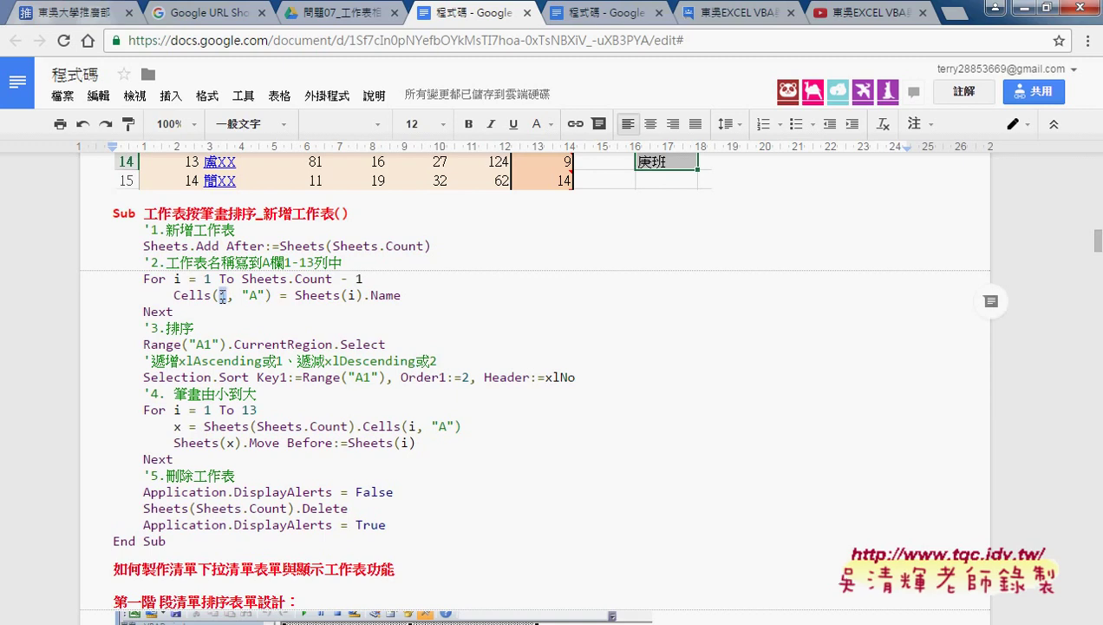
drag(265, 295, 243, 295)
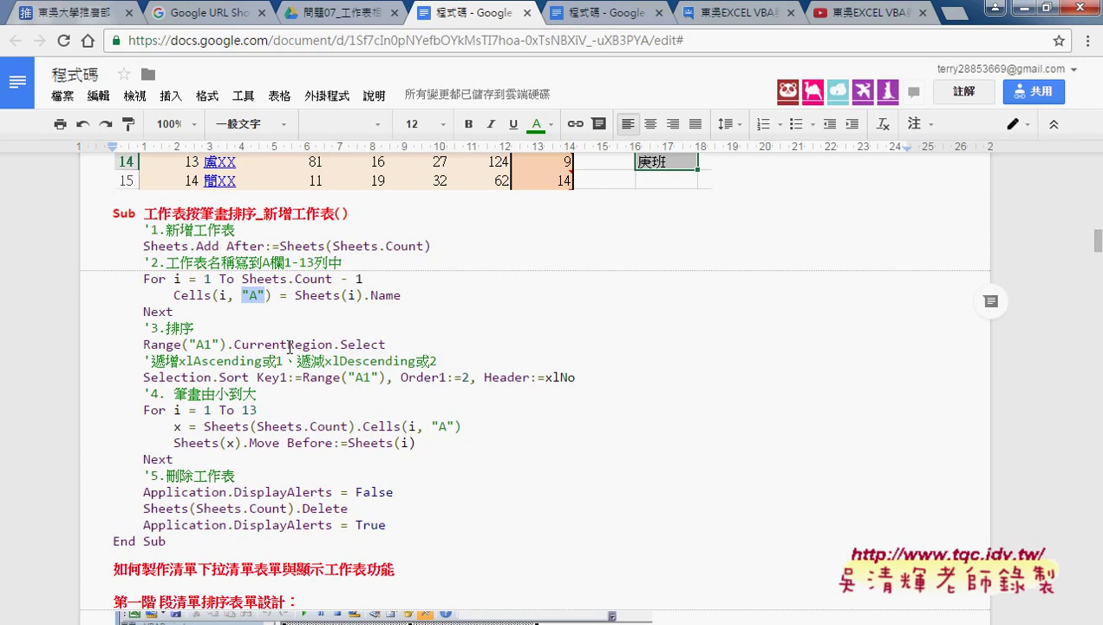
drag(169, 540, 88, 213)
key(ctrl+c)
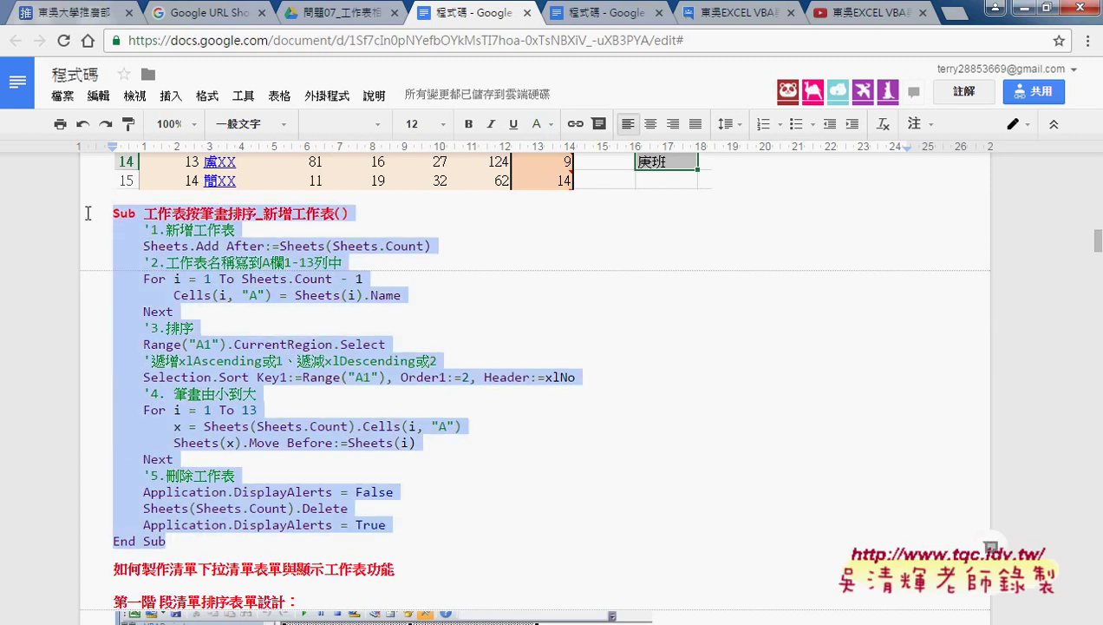
Step: Paste the copied macro into Module1 below the 批次將工作表轉存為工作簿_FileDialog procedure
key(alt+Tab)
click(342, 577)
scroll(541, 493, down, 1)
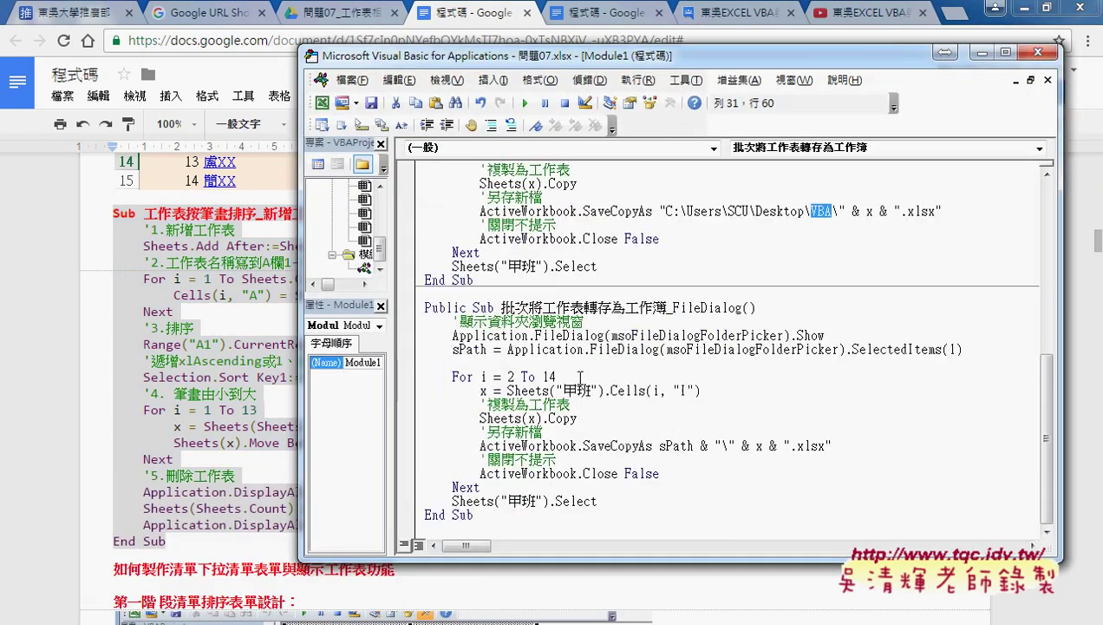
click(468, 528)
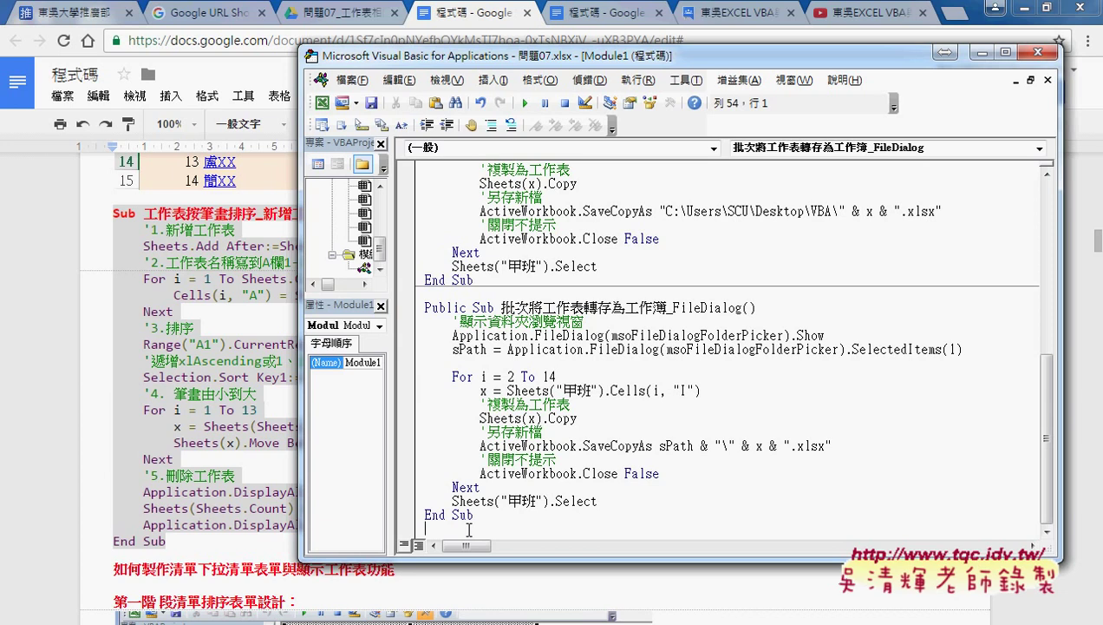
key(ctrl+v)
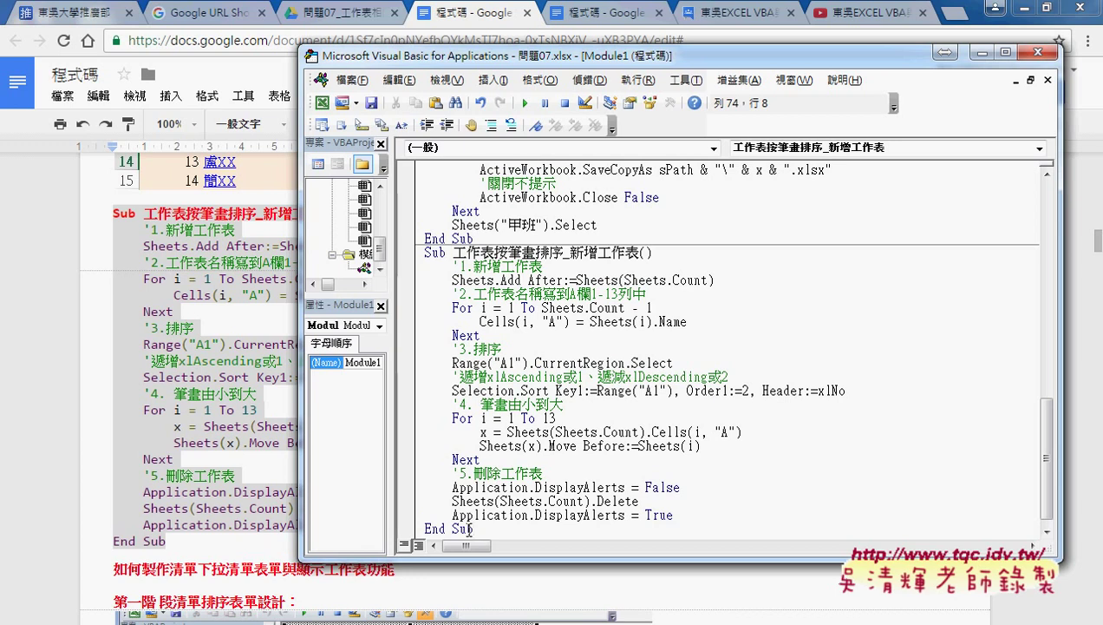
click(1021, 8)
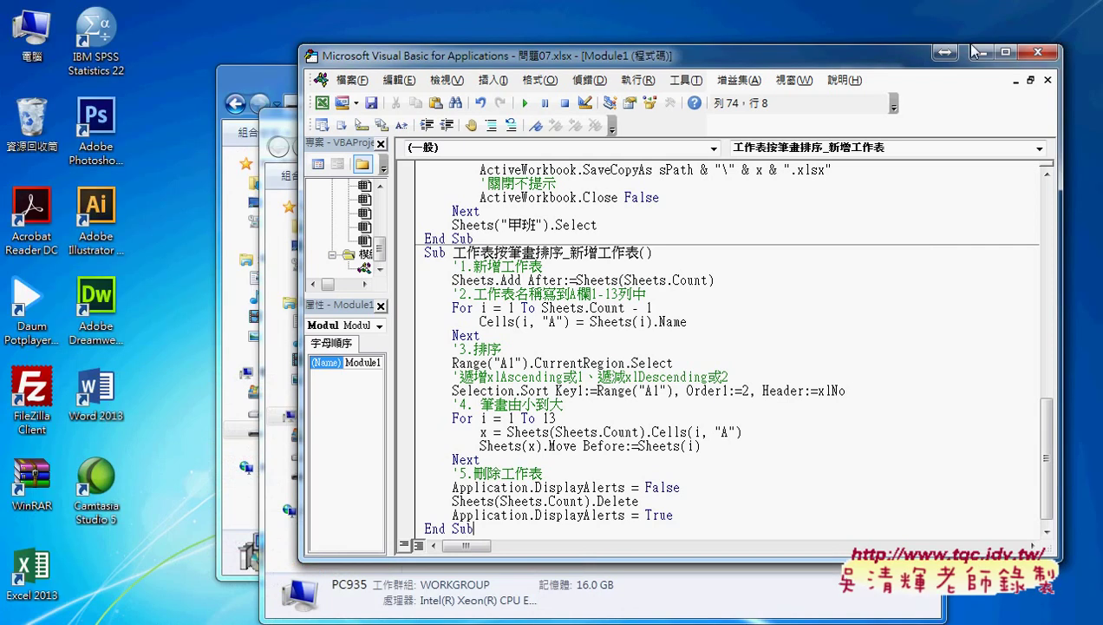
mouse_move(318, 612)
click(273, 490)
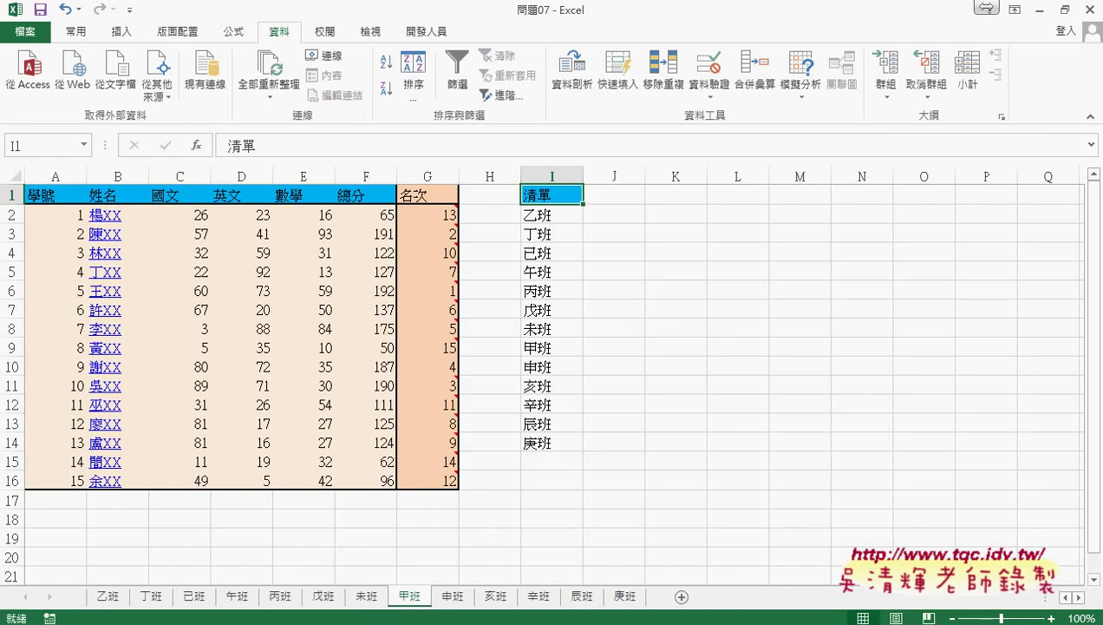
mouse_move(291, 620)
click(380, 560)
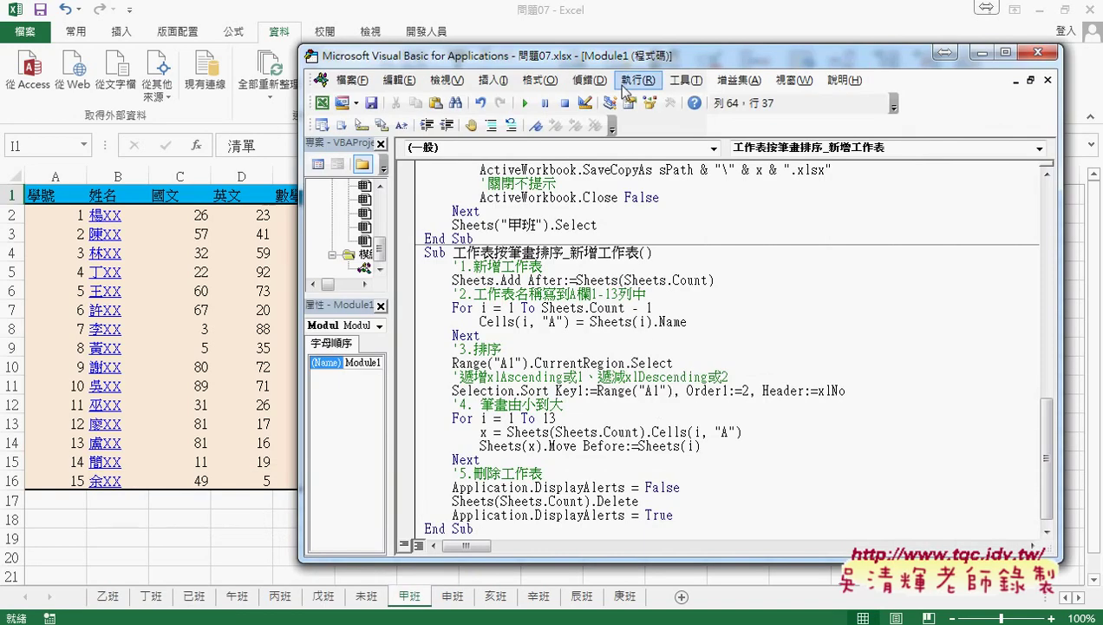
drag(629, 65, 708, 58)
drag(576, 65, 665, 73)
click(716, 326)
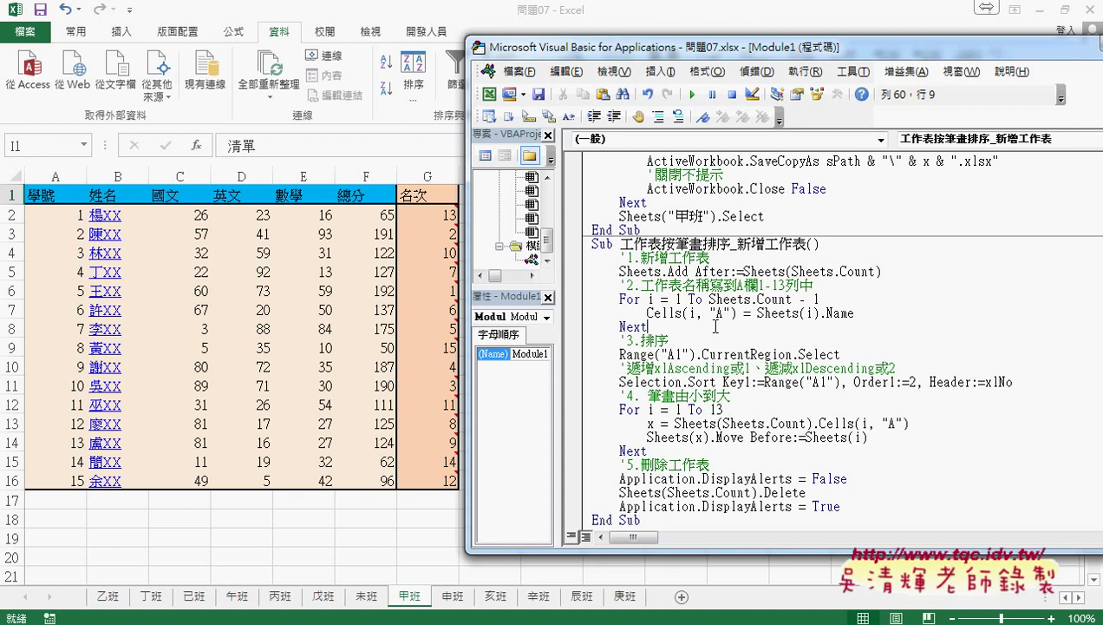
key(F8)
key(F8)
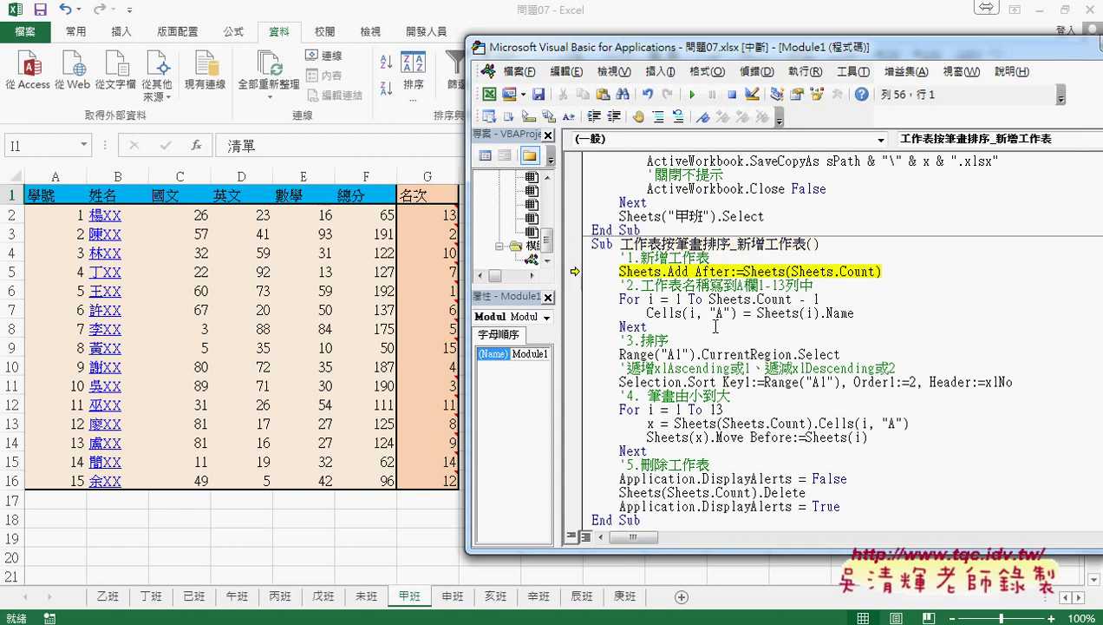
key(F8)
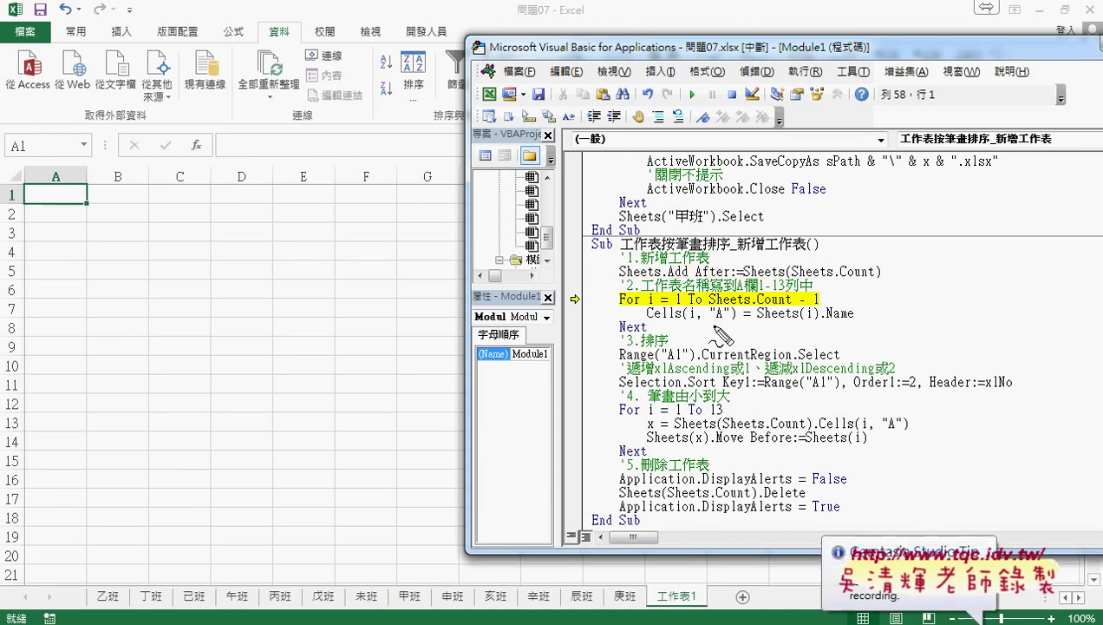
mouse_move(694, 581)
mouse_down()
mouse_move(683, 590)
mouse_move(699, 579)
mouse_up()
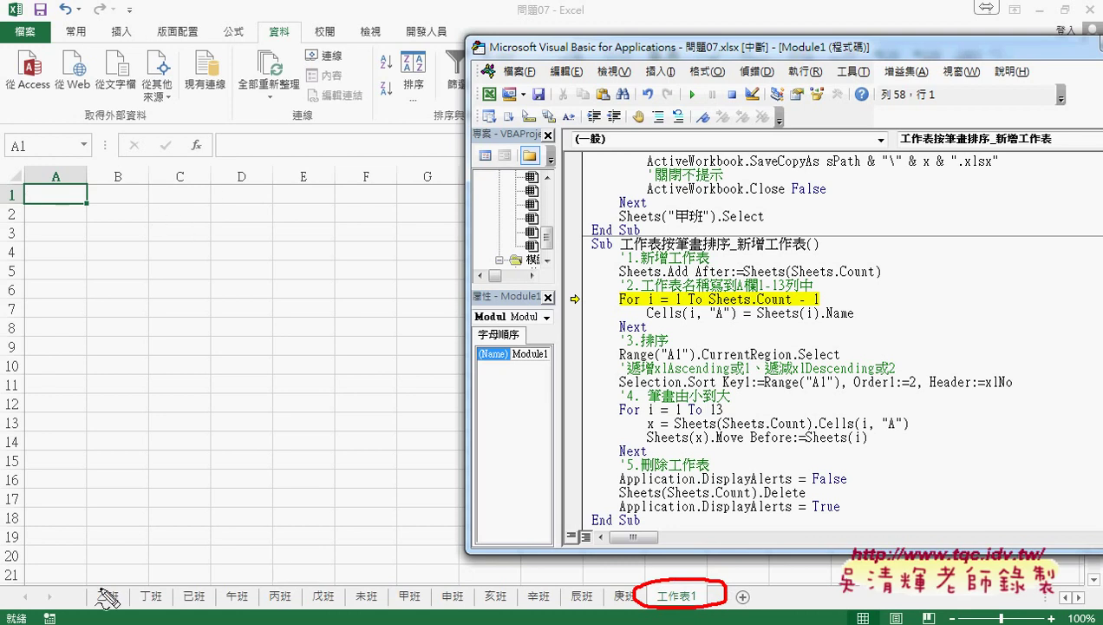
mouse_move(89, 605)
mouse_down()
mouse_move(568, 574)
mouse_move(165, 607)
mouse_up()
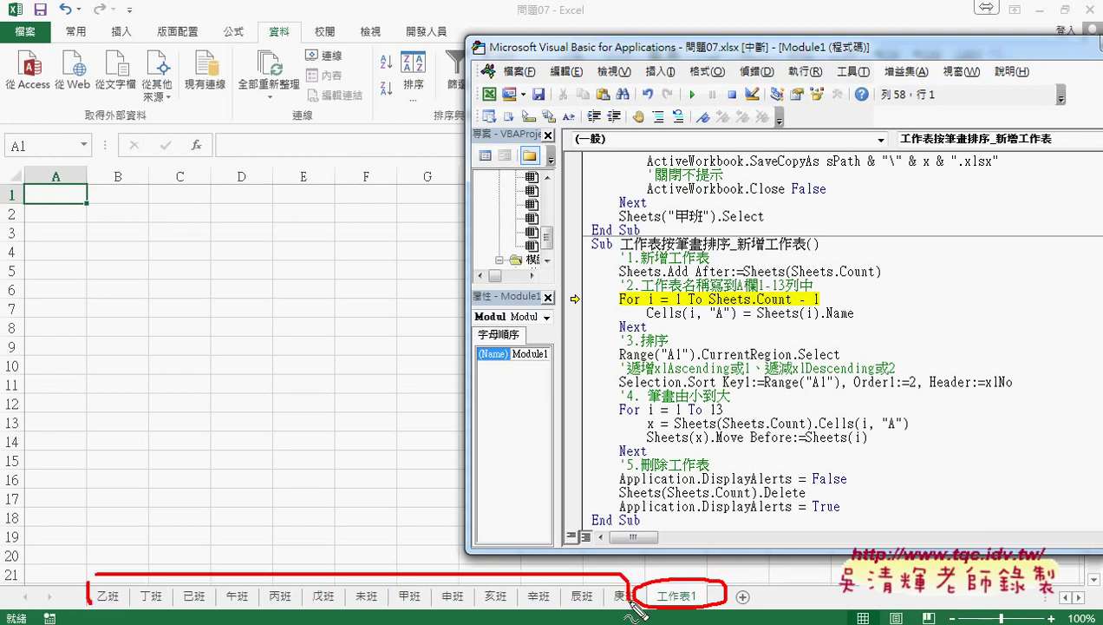
mouse_move(141, 571)
mouse_down()
mouse_move(168, 430)
mouse_move(91, 233)
mouse_move(104, 221)
mouse_up()
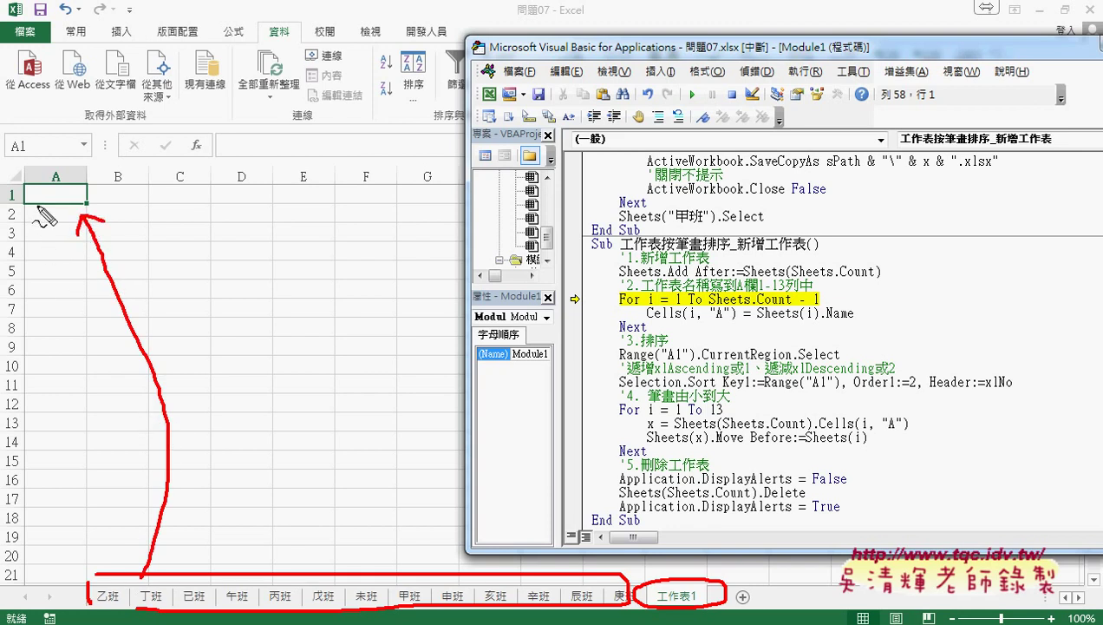
drag(673, 303, 691, 301)
drag(73, 186, 69, 192)
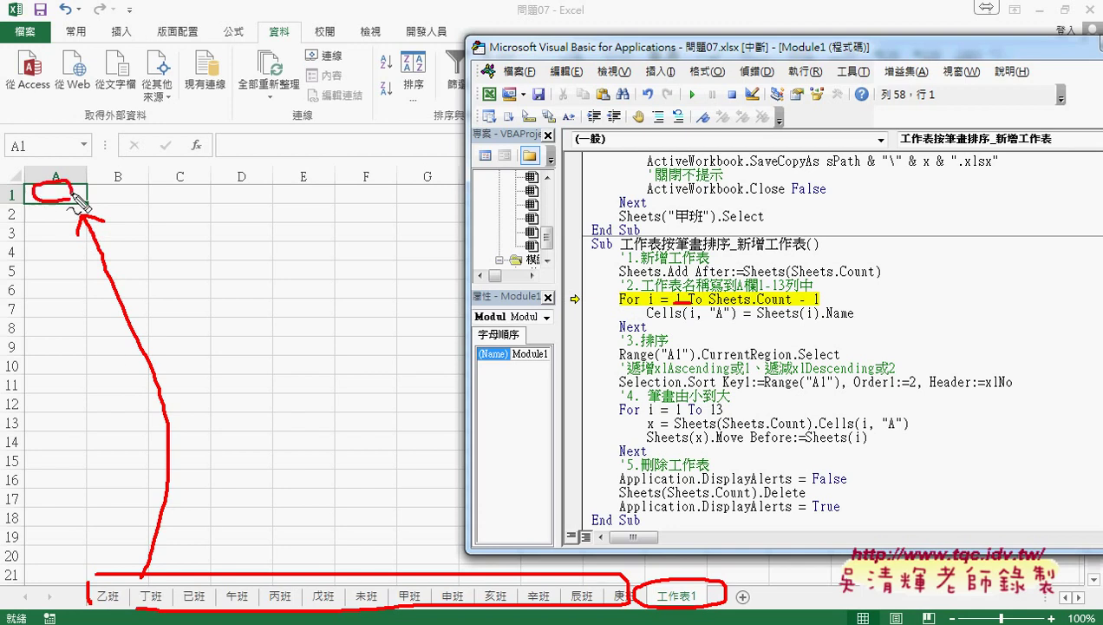
drag(154, 583, 156, 598)
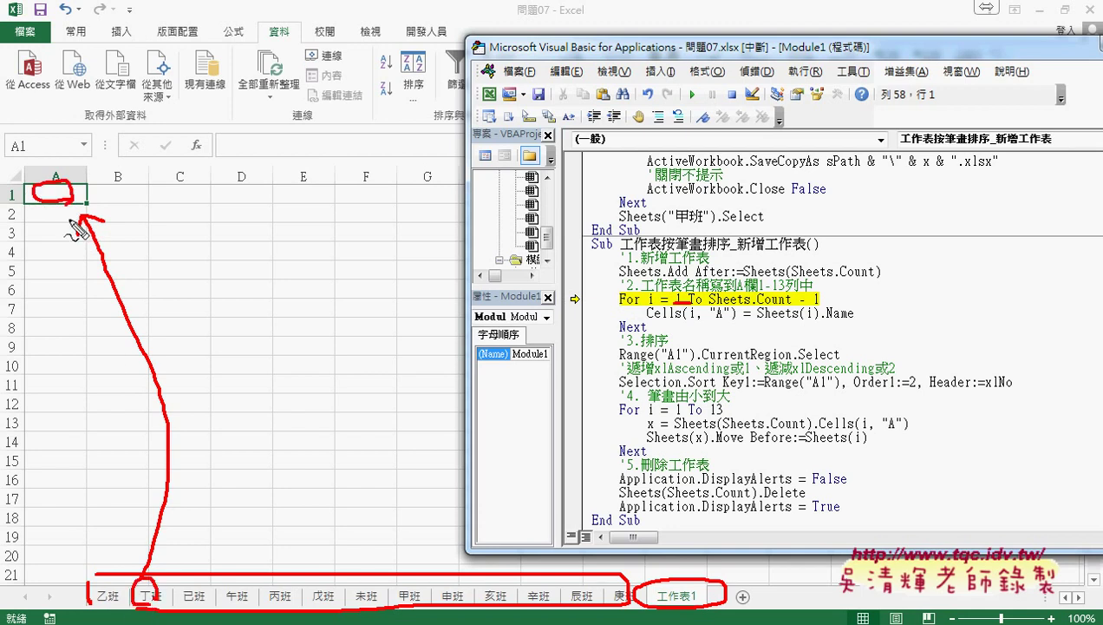
mouse_move(70, 213)
mouse_down()
mouse_move(44, 392)
mouse_move(54, 388)
mouse_up()
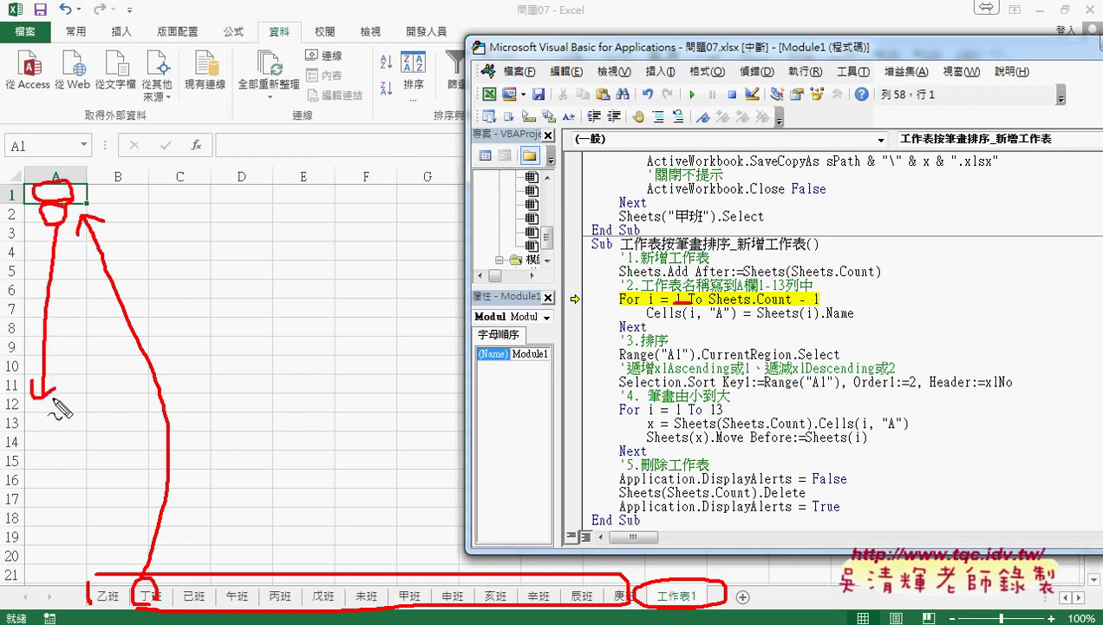
drag(38, 435, 66, 437)
key(Escape)
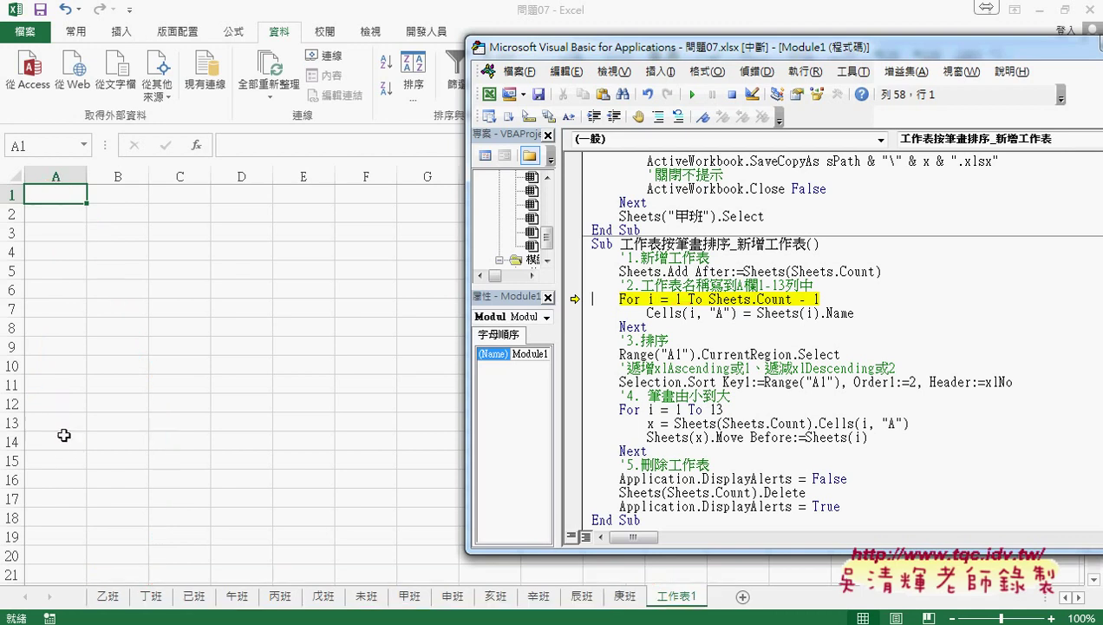
click(716, 300)
key(F8)
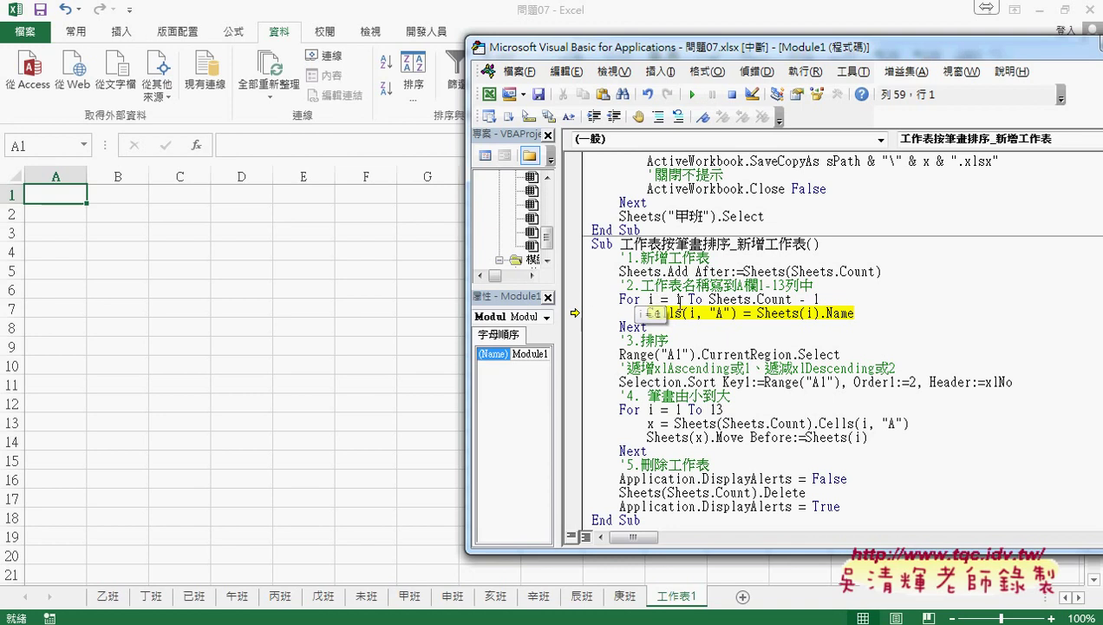
drag(708, 299, 792, 300)
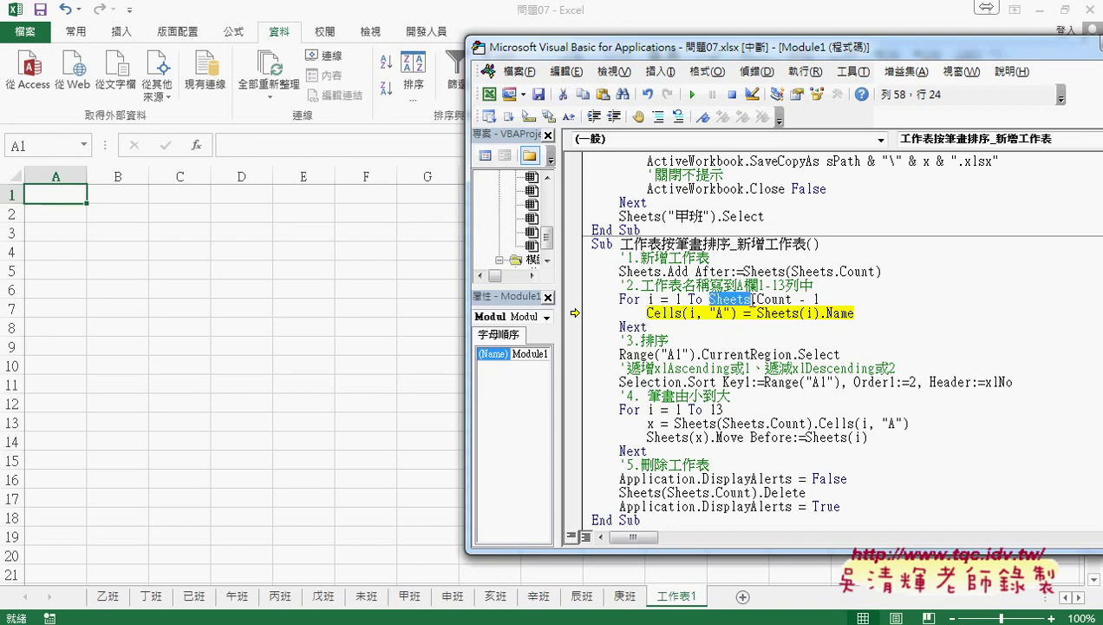
mouse_move(760, 305)
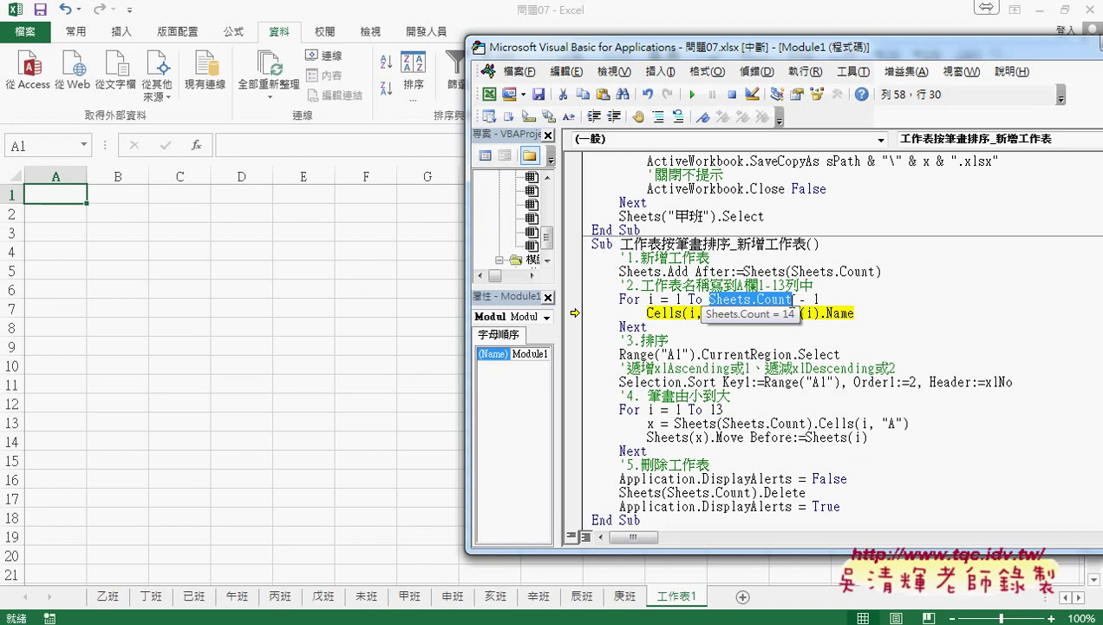
drag(799, 299, 822, 299)
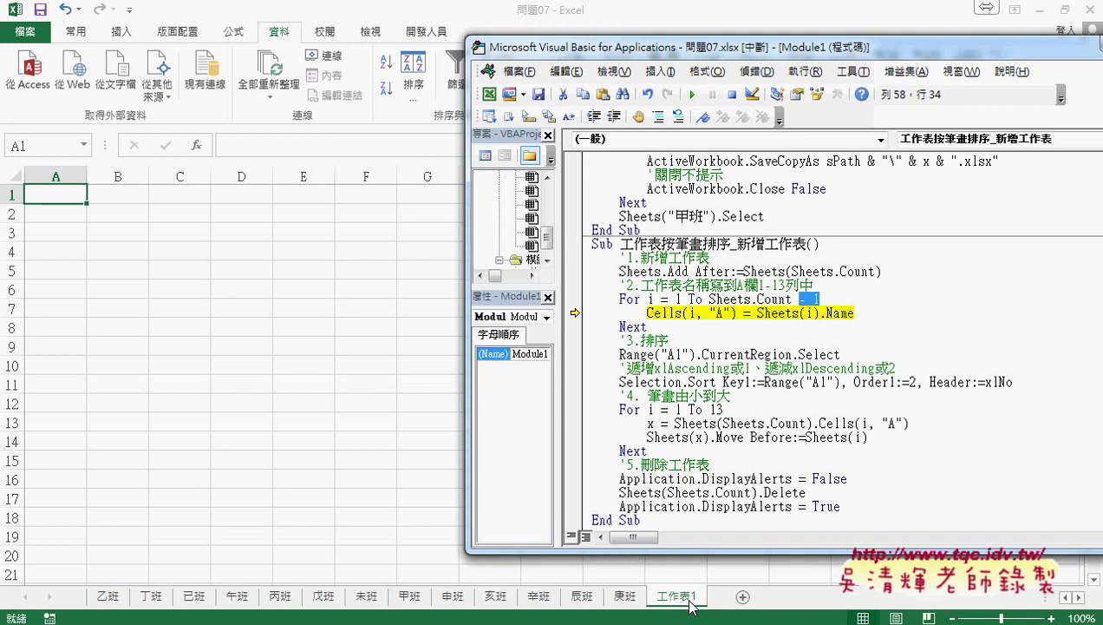
Step: Step through the loop writing 13 sheet names into A1:A13, then run the CurrentRegion select line
click(928, 314)
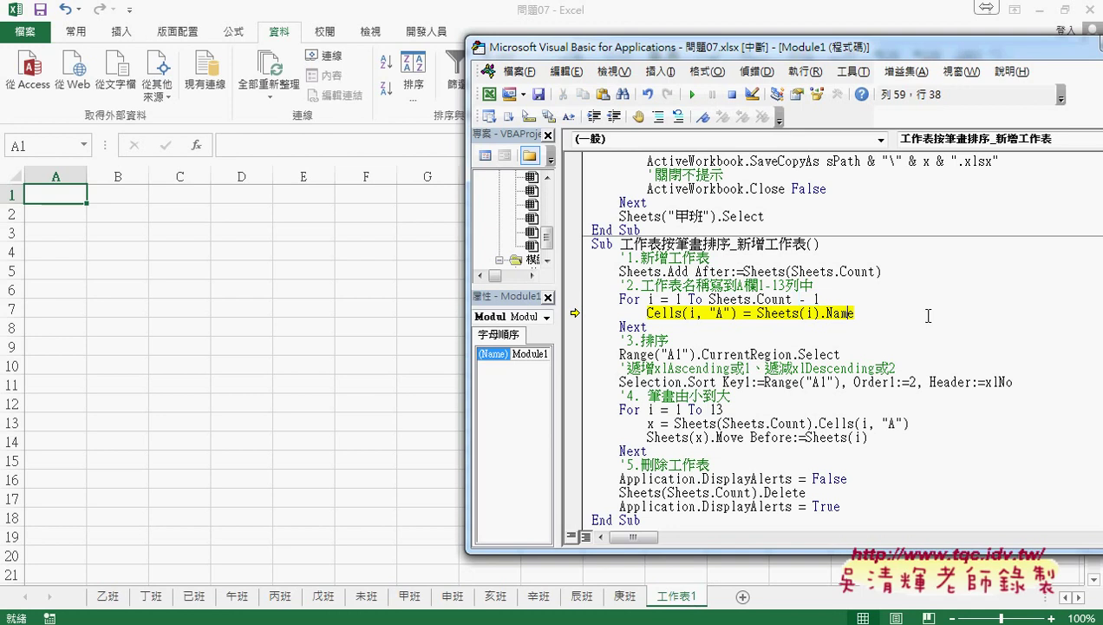
key(F8)
key(F8)
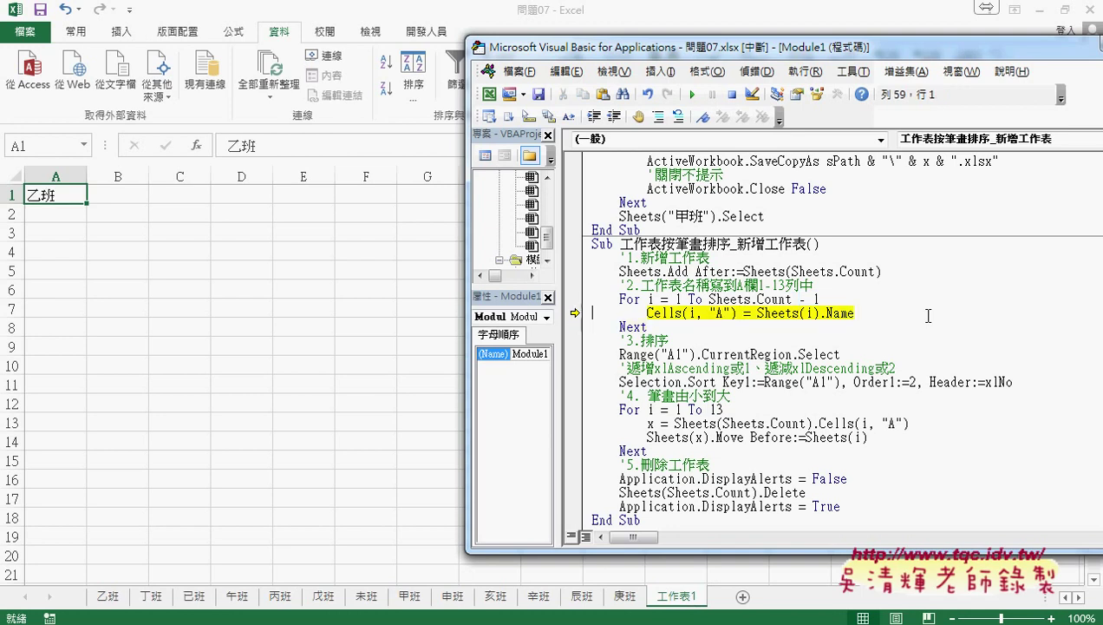
key(F8)
key(F8)
key(F8)
key(F8)
key(F8)
key(F8)
key(F8)
key(F8)
key(F8)
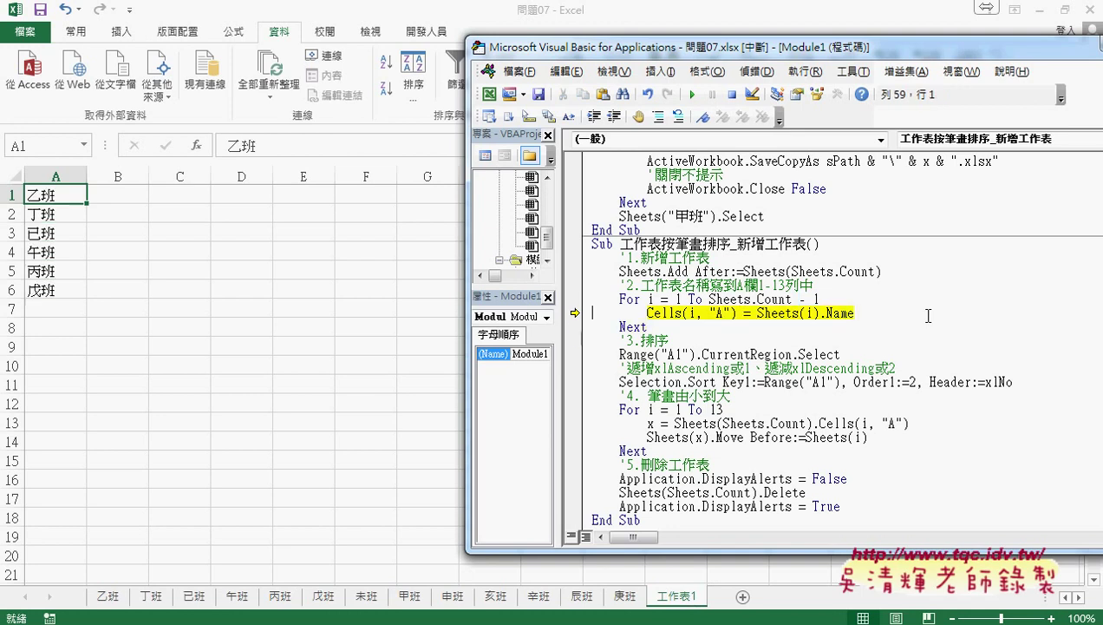
key(F8)
key(F8)
key(F8)
key(F8)
key(F8)
key(F8)
key(F8)
key(F8)
key(F8)
key(F8)
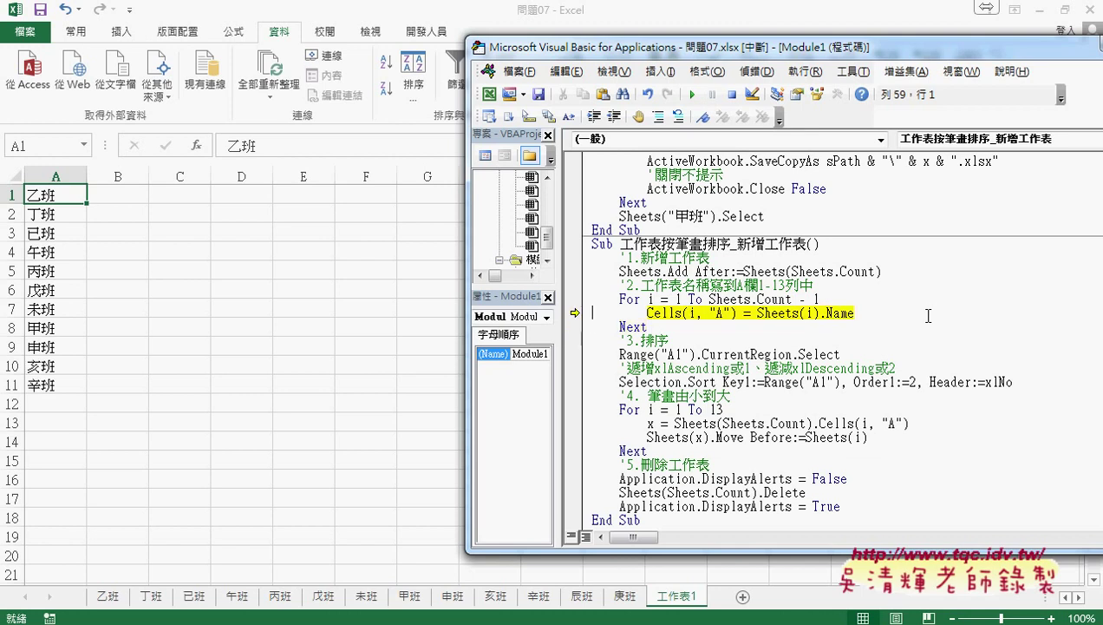
key(F8)
key(F8)
key(F8)
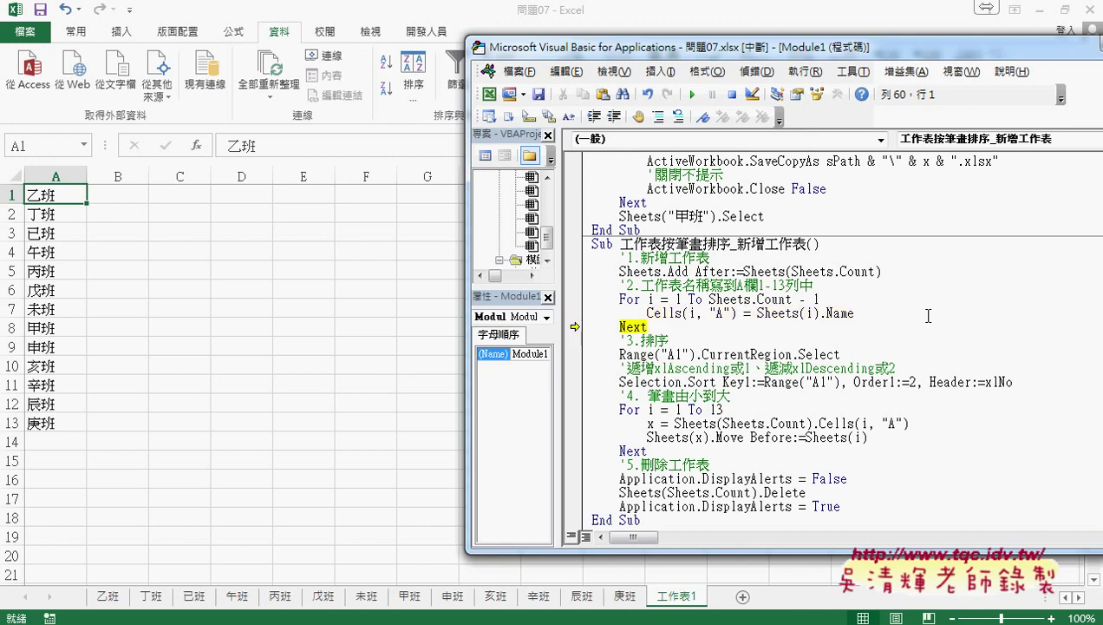
key(F8)
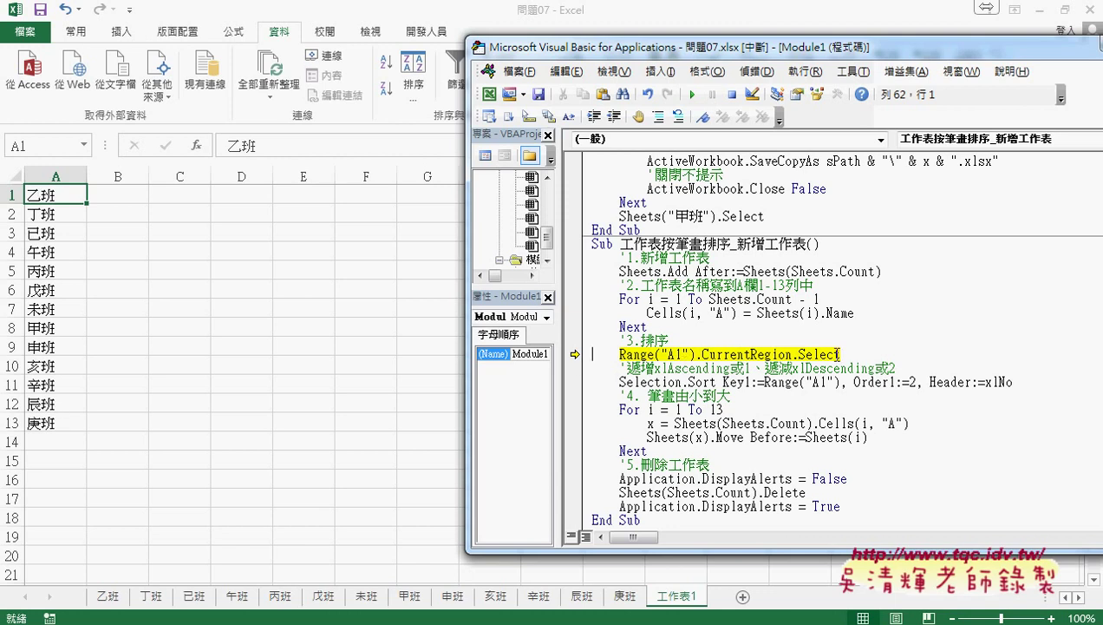
drag(798, 354, 841, 354)
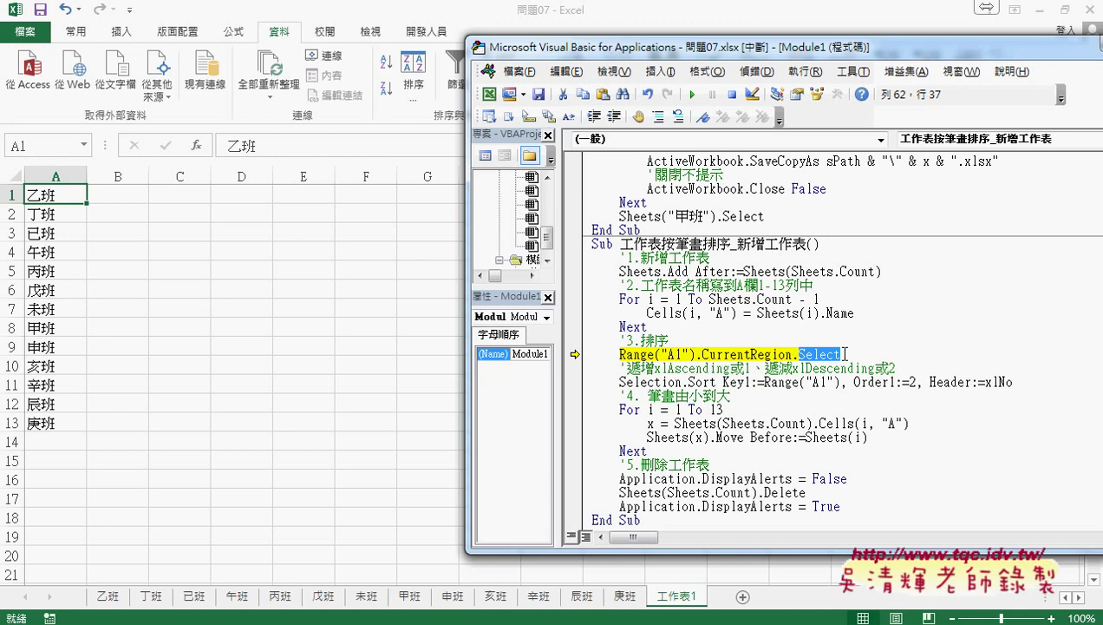
key(F8)
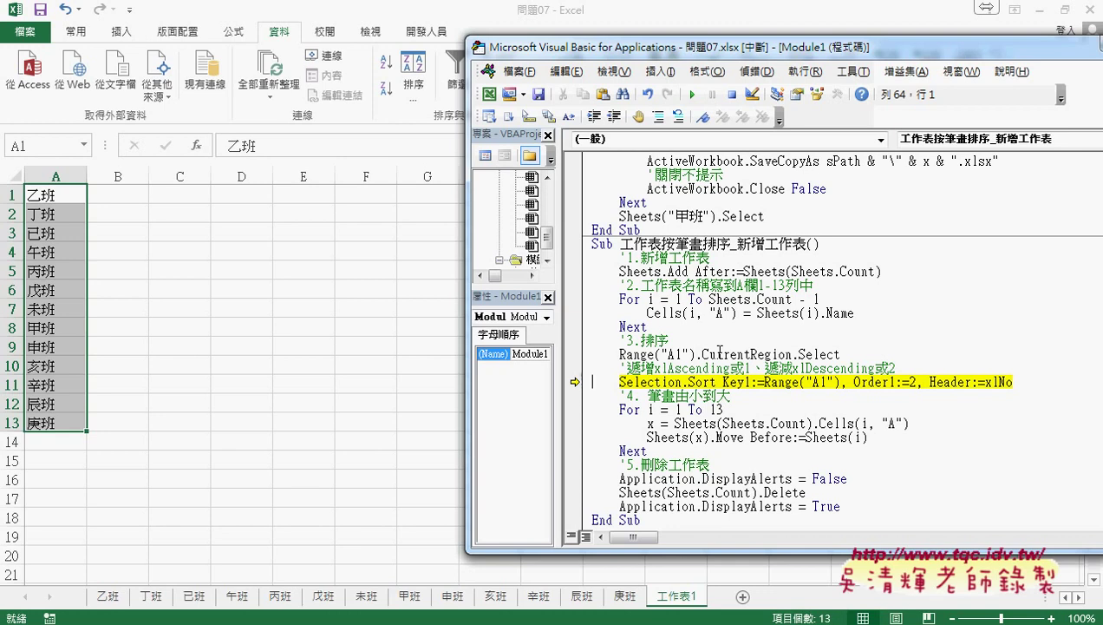
drag(843, 354, 798, 353)
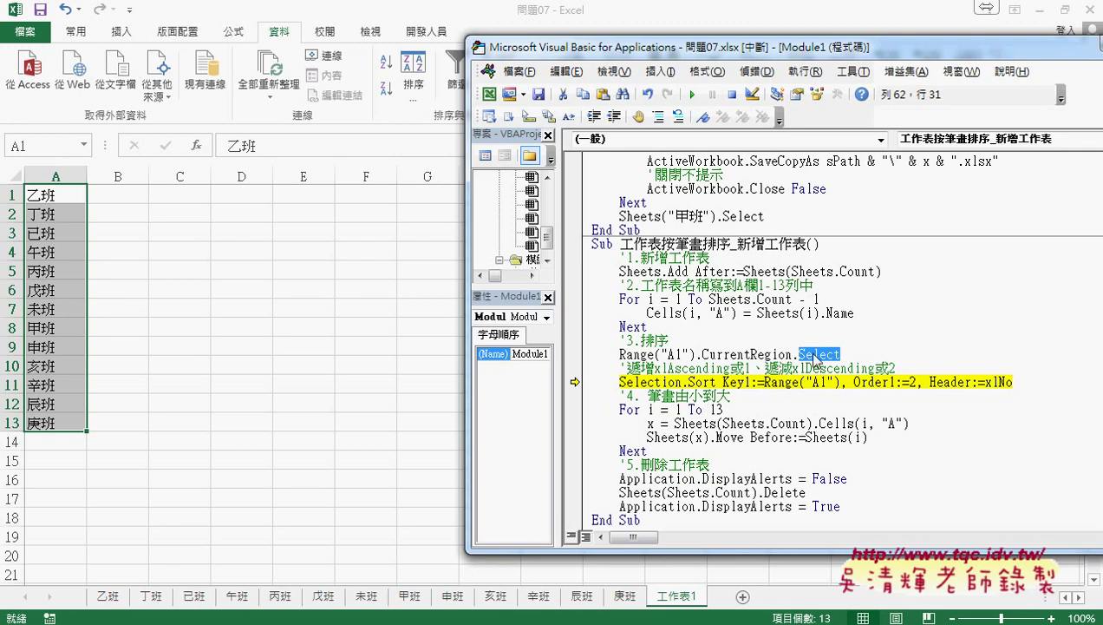
drag(682, 382, 619, 382)
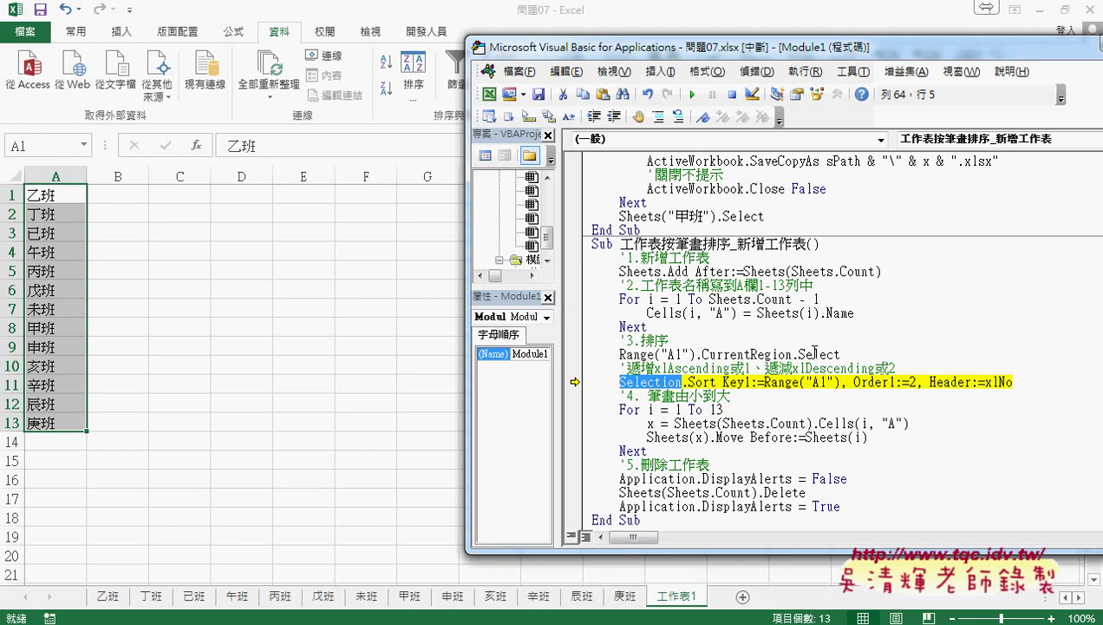
double_click(700, 382)
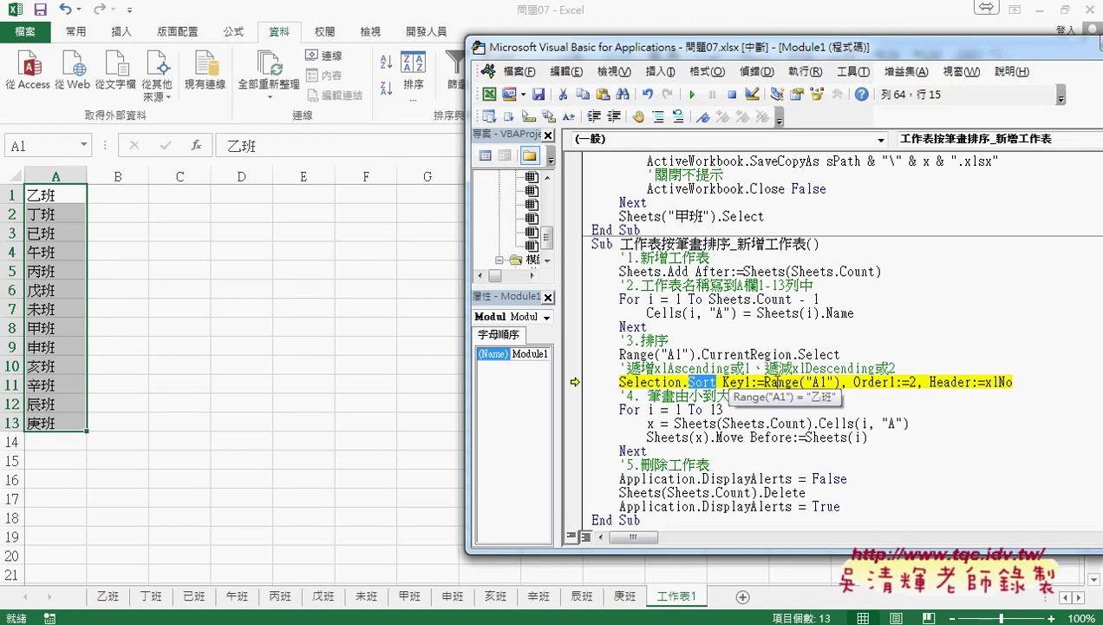
click(776, 381)
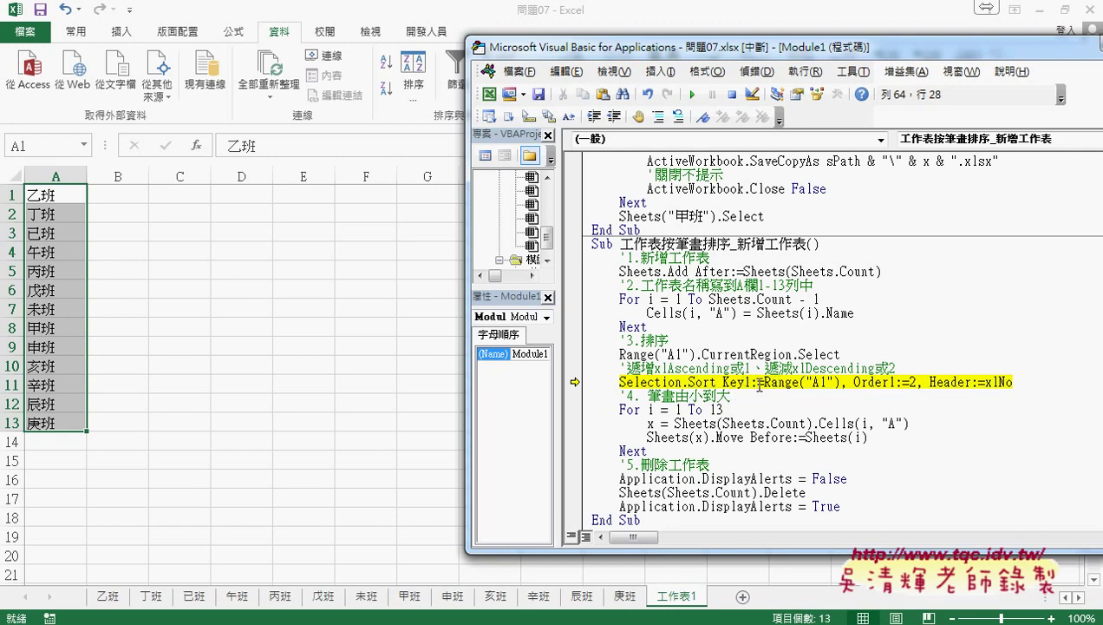
drag(765, 382, 838, 382)
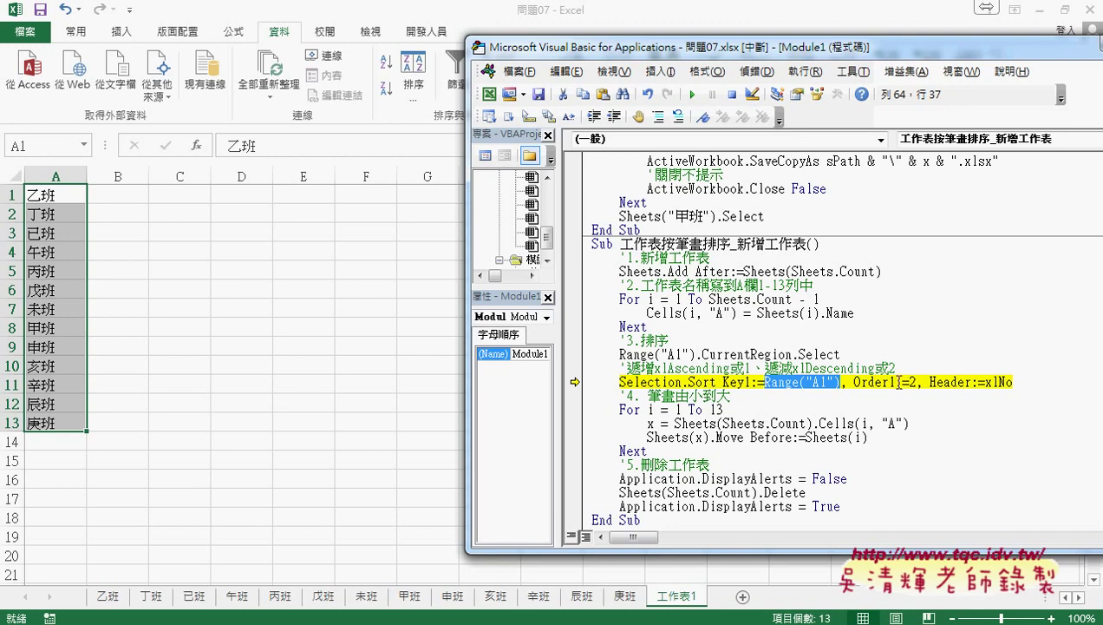
drag(657, 369, 626, 368)
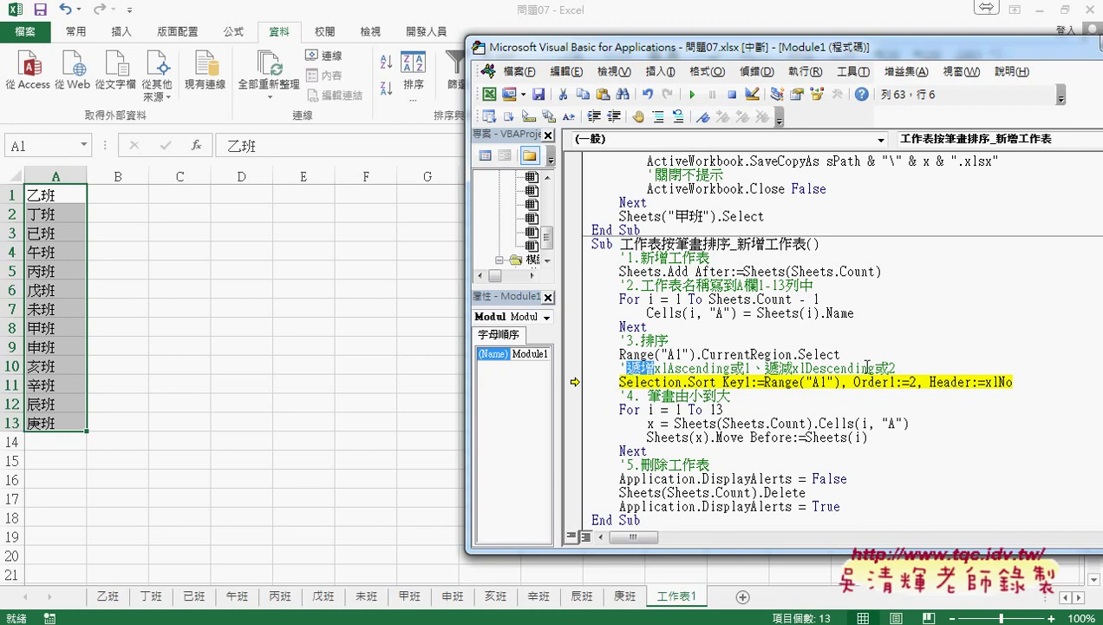
Step: Change the sort's Order1 to 1 and run it to see an ascending sort
double_click(914, 381)
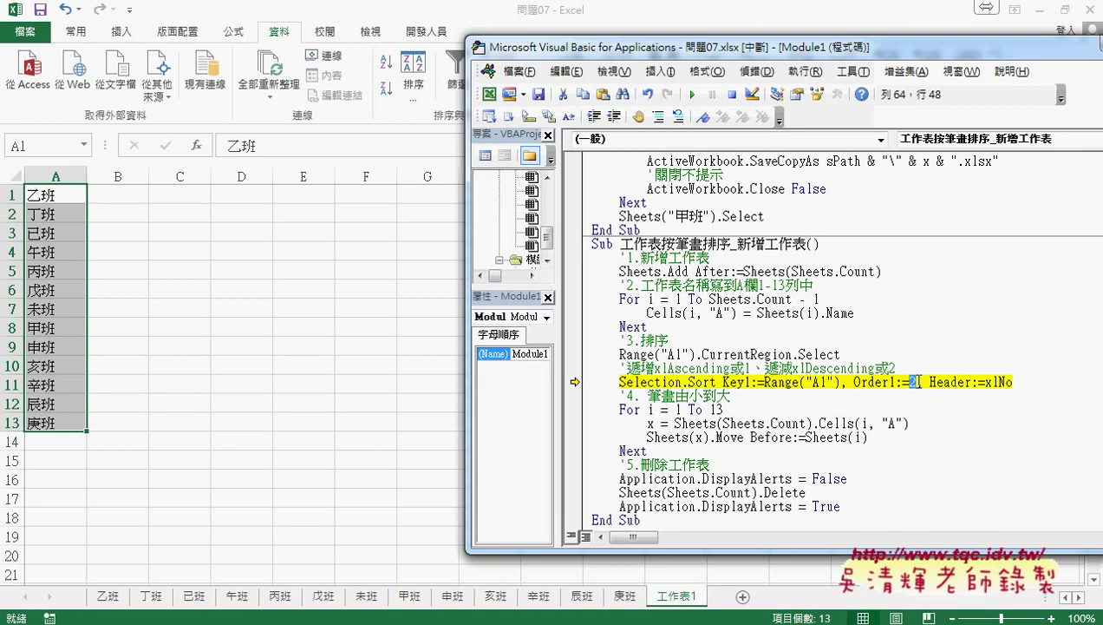
text(1)
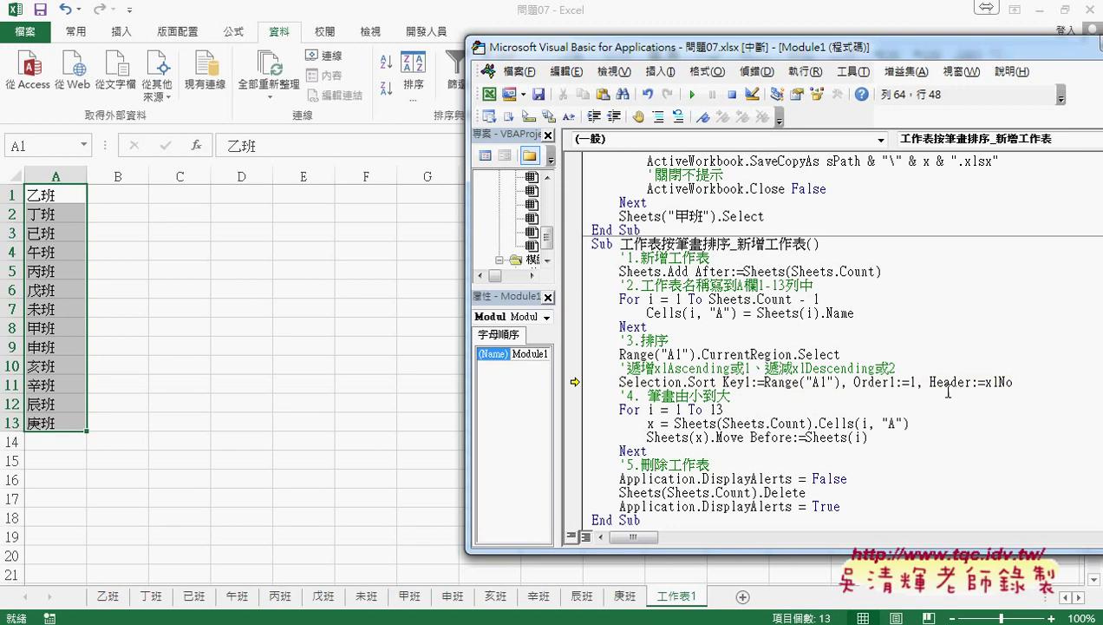
click(961, 381)
drag(1013, 382, 986, 382)
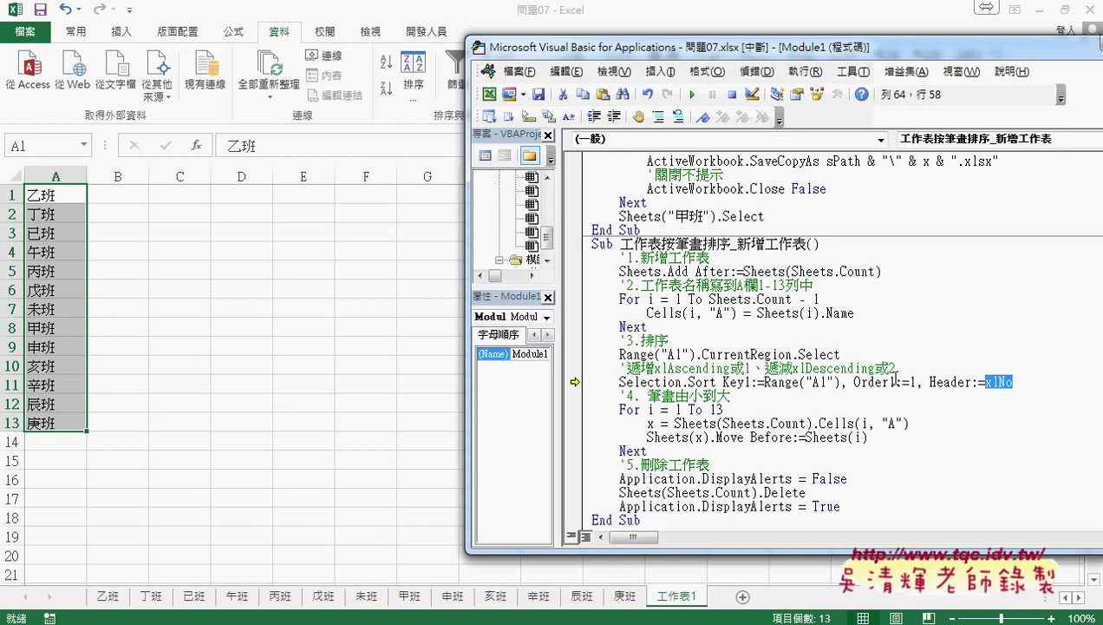
click(807, 381)
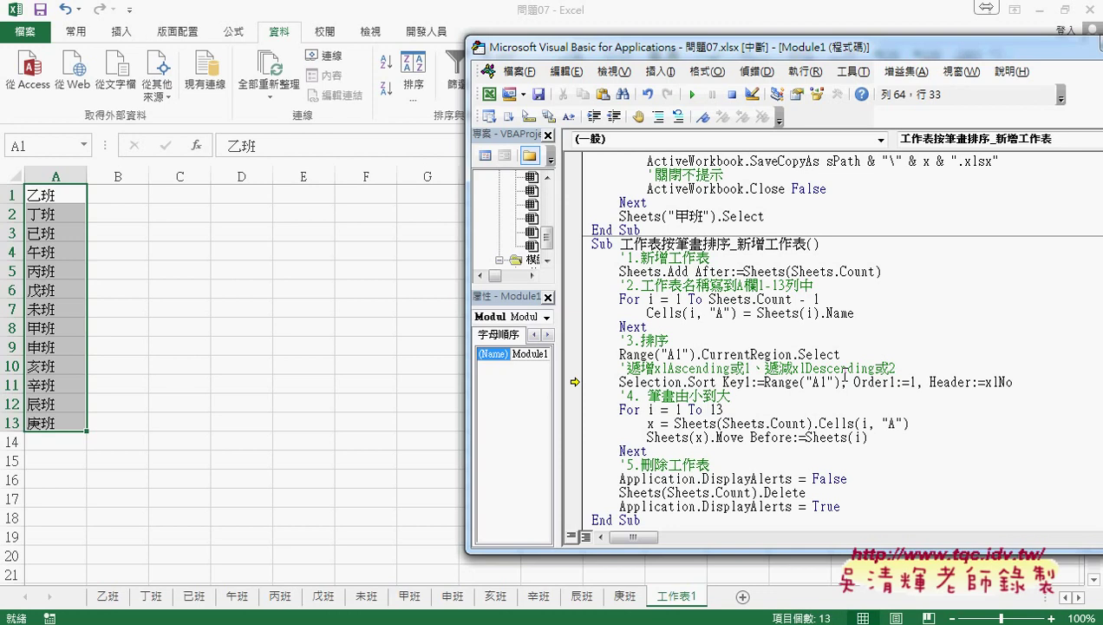
key(F8)
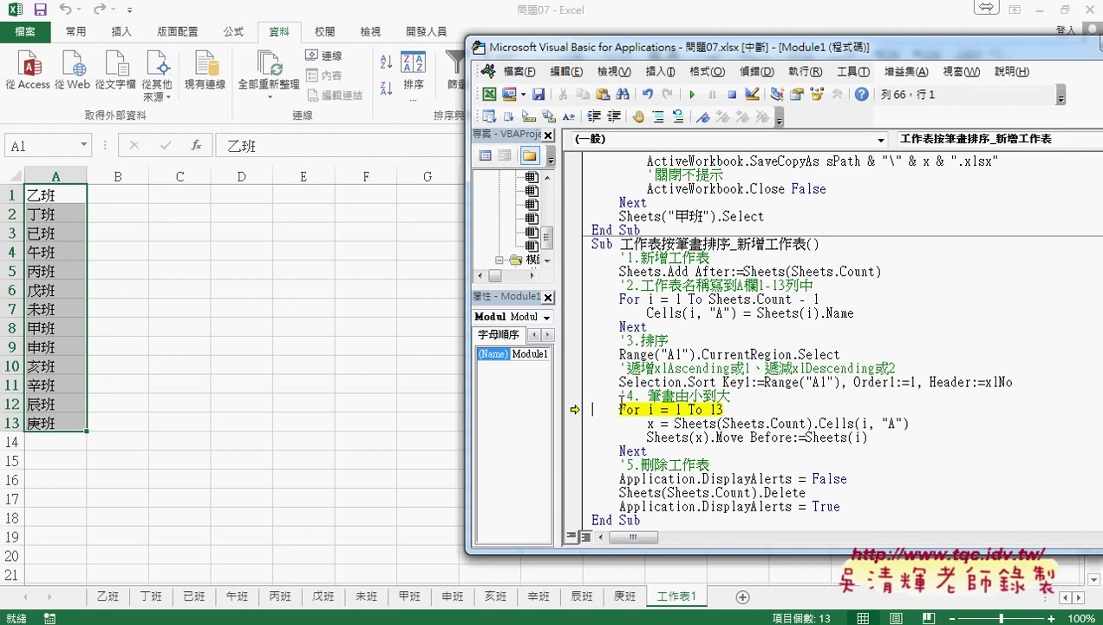
Step: Move execution back to the Sort line, restore Order1 to 2 and rerun it descending
mouse_move(575, 409)
mouse_down()
mouse_move(580, 373)
mouse_move(575, 381)
mouse_up()
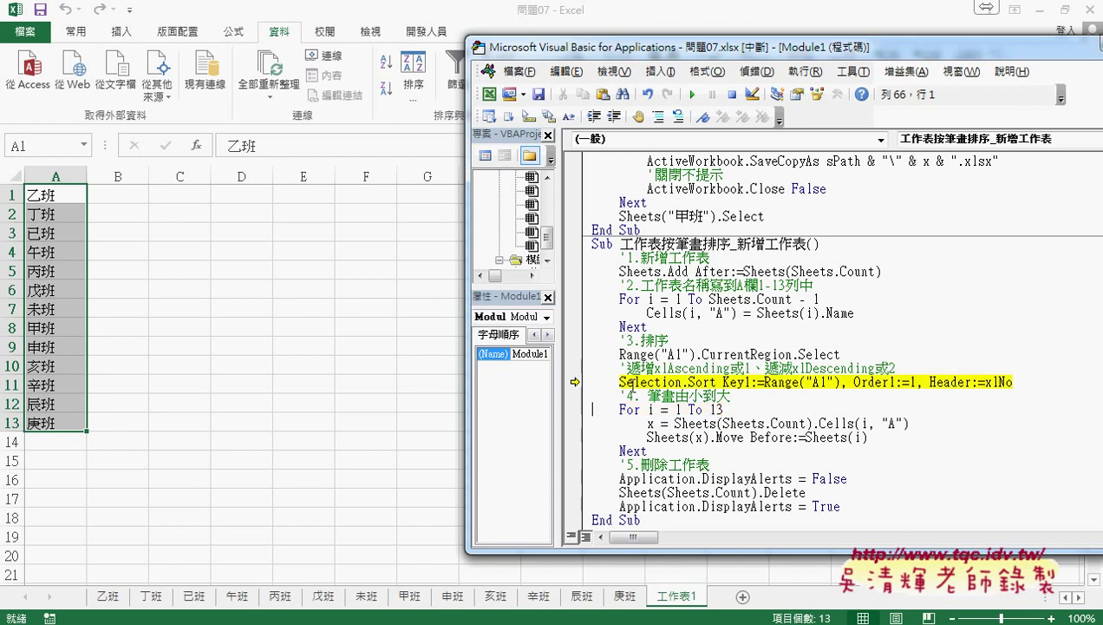
click(916, 382)
text(2)
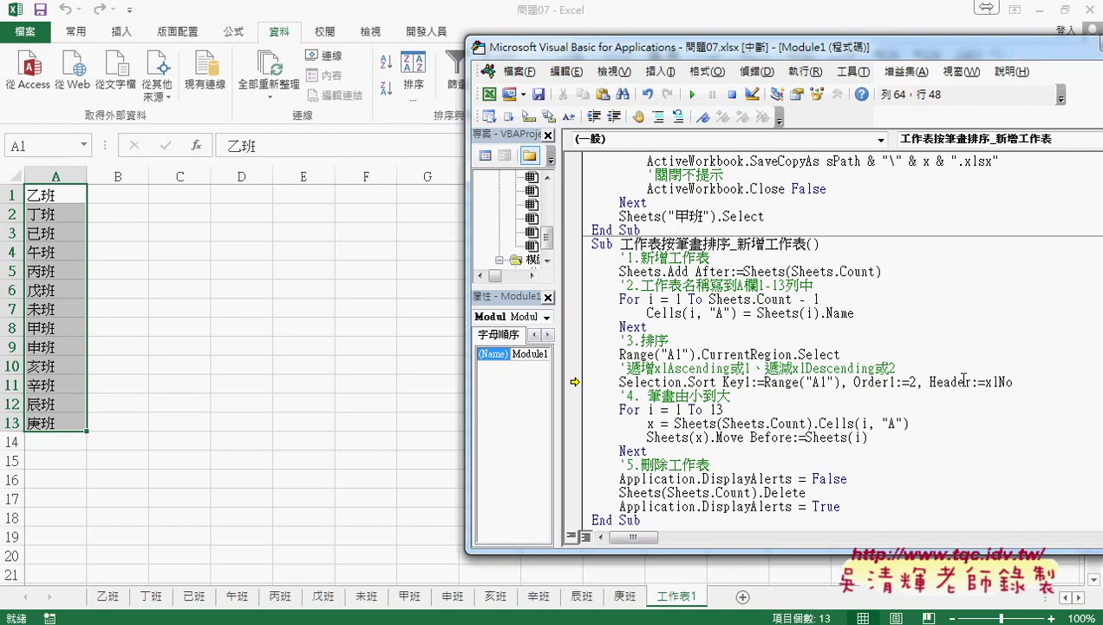
key(F8)
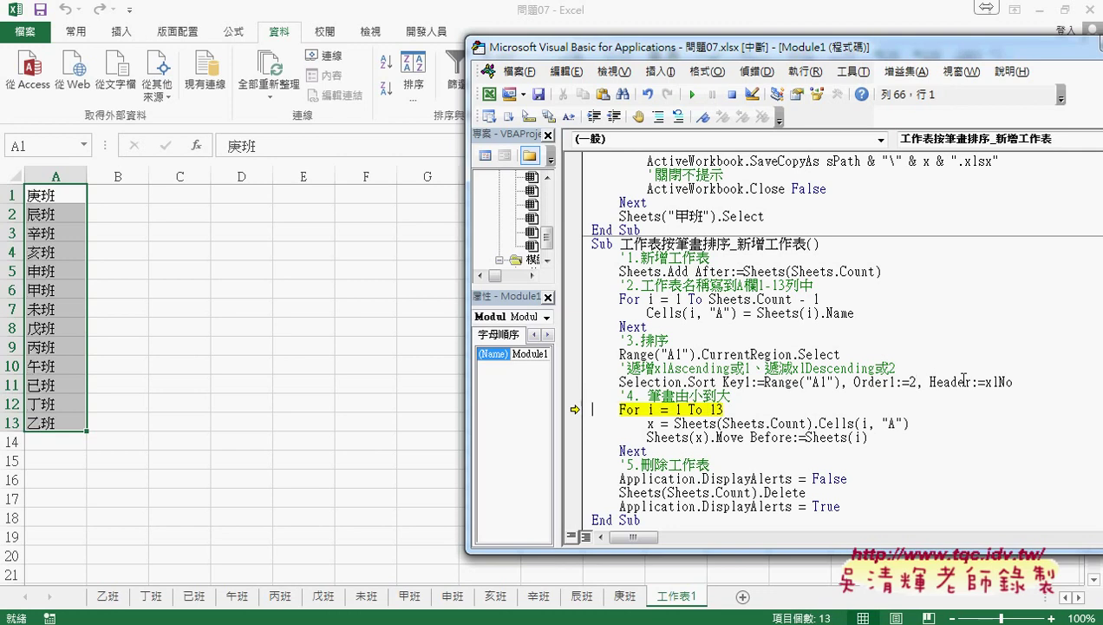
Step: Replace the 2 after Order1:= with xlDescending copied from the comment
double_click(913, 382)
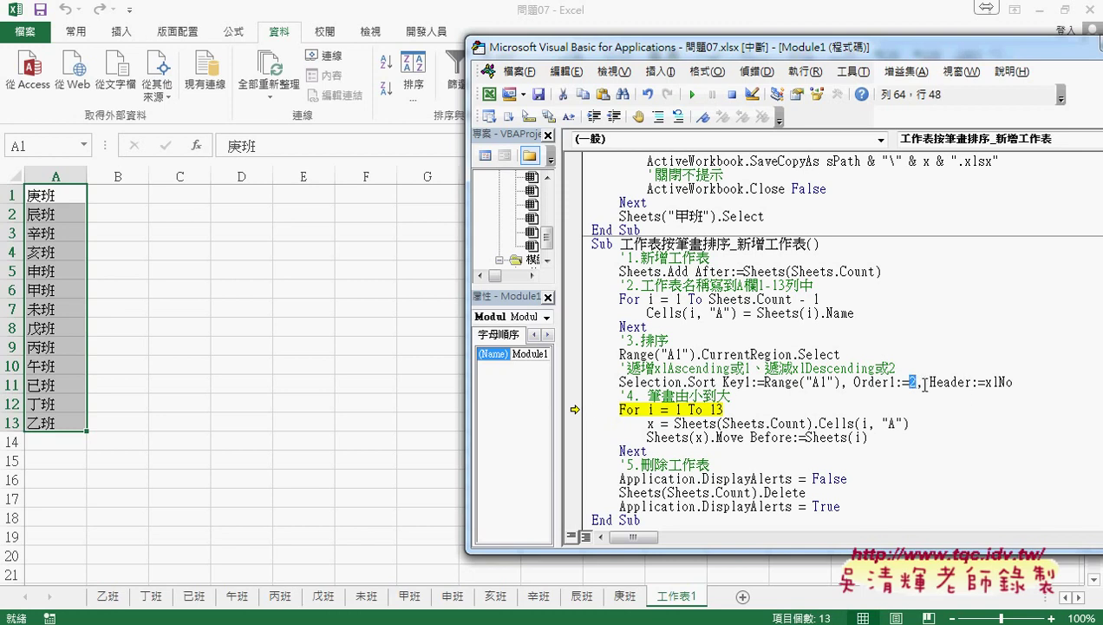
drag(792, 368, 876, 368)
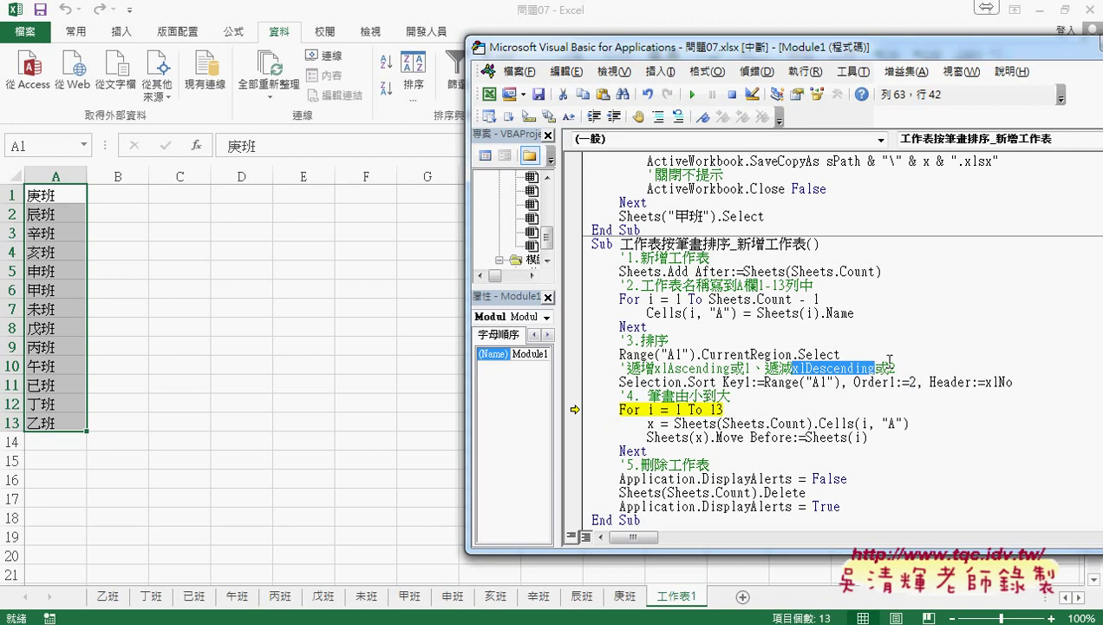
mouse_move(882, 367)
double_click(909, 381)
mouse_move(911, 381)
text(xlDescending)
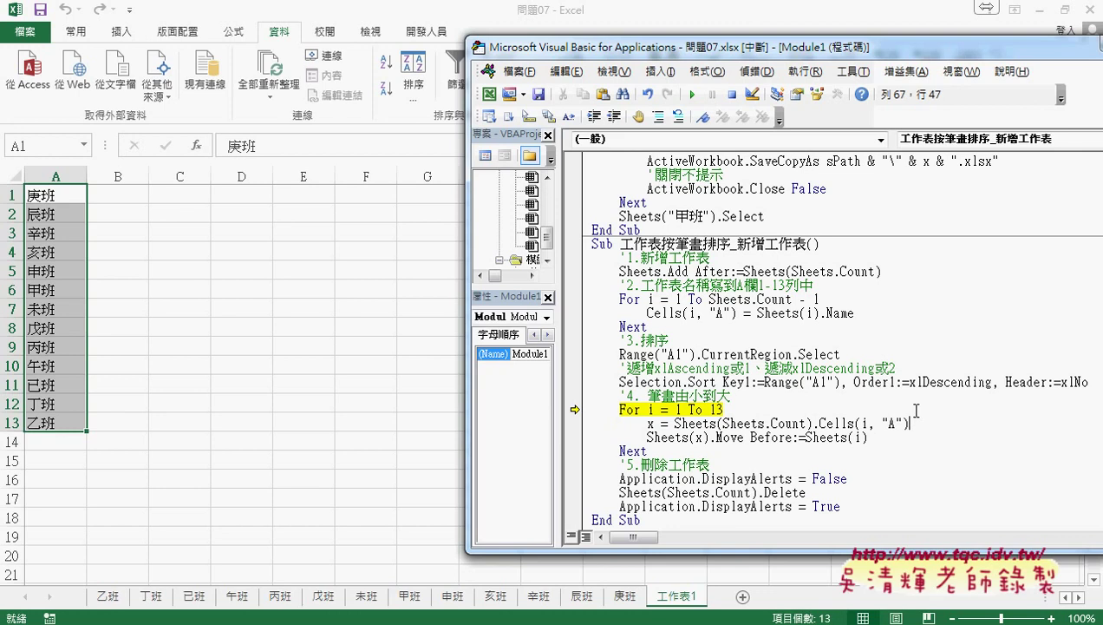
Step: Highlight the new xlDescending argument, the comment's 2, and the sheet-reordering loop
drag(909, 382, 989, 385)
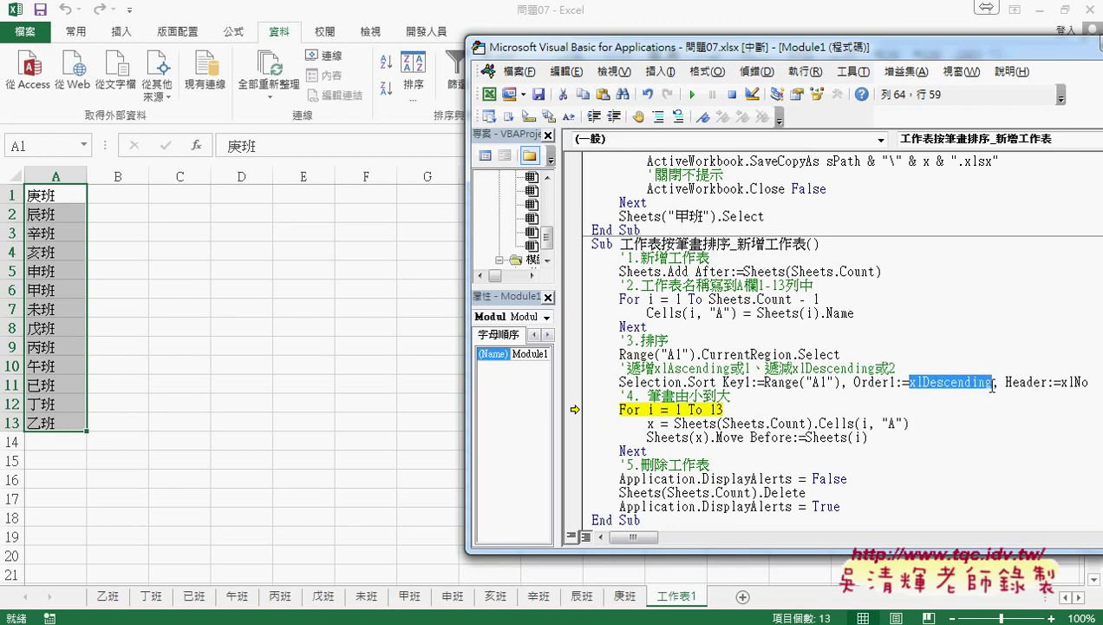
double_click(892, 367)
mouse_move(931, 377)
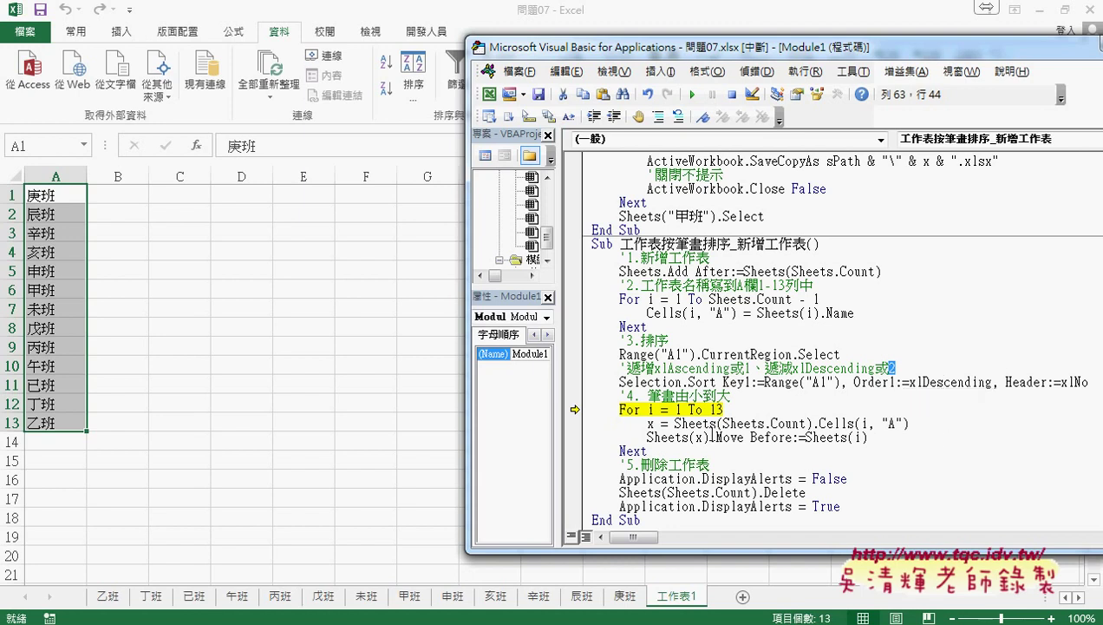
drag(663, 451, 584, 411)
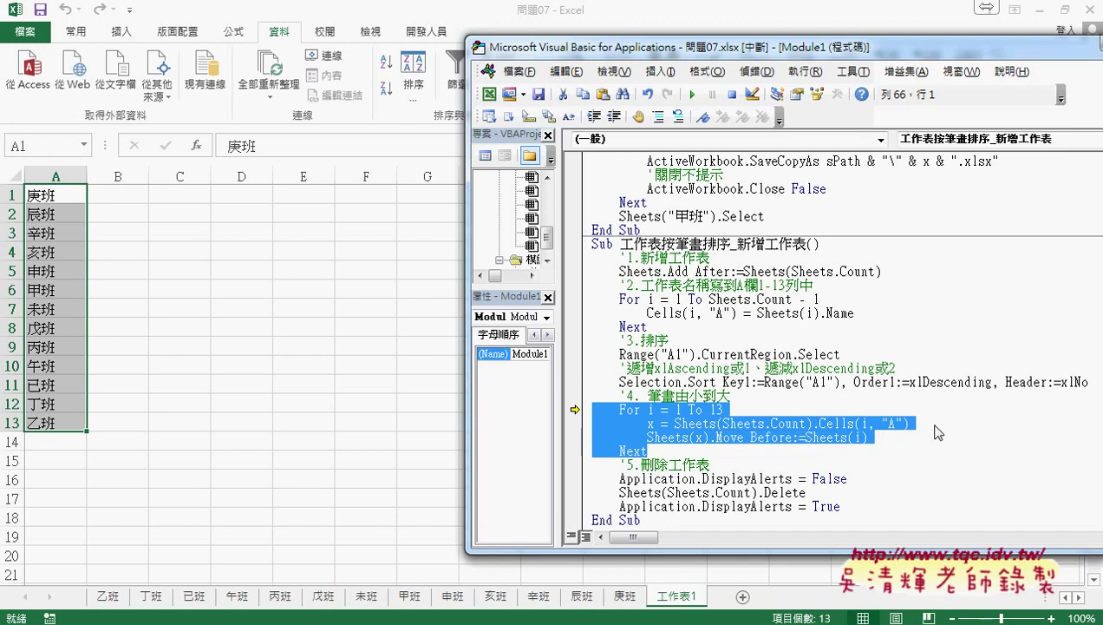
Step: Step through the For…Next loop so tabs run 庚班, 辰班, 辛班 … 乙班, with 工作表1 last
key(F8)
key(F8)
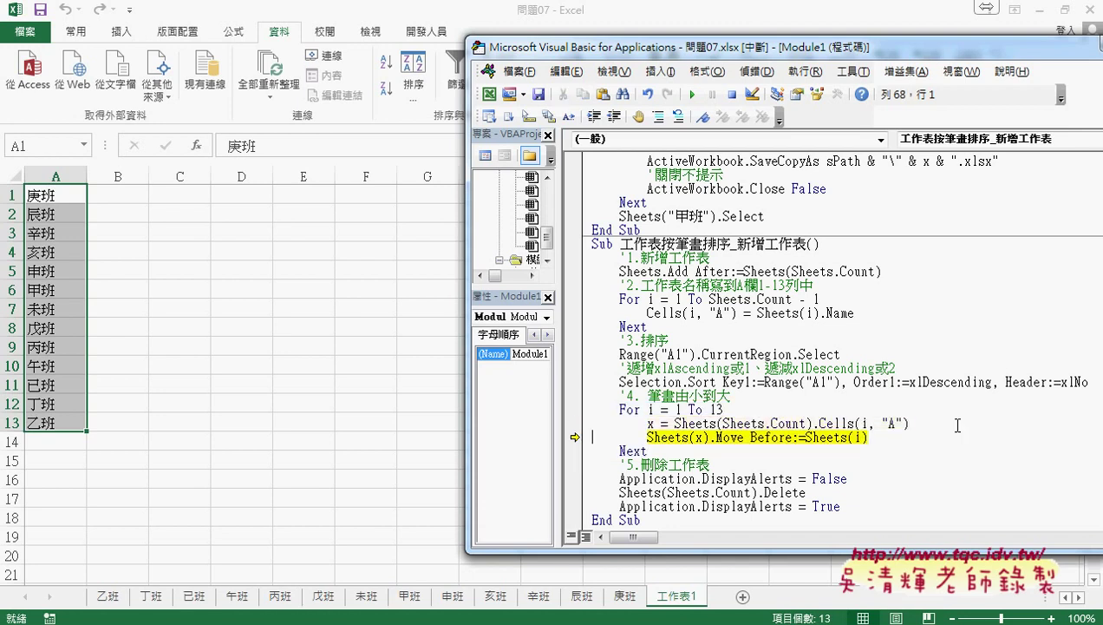
key(F8)
key(F8)
key(F8)
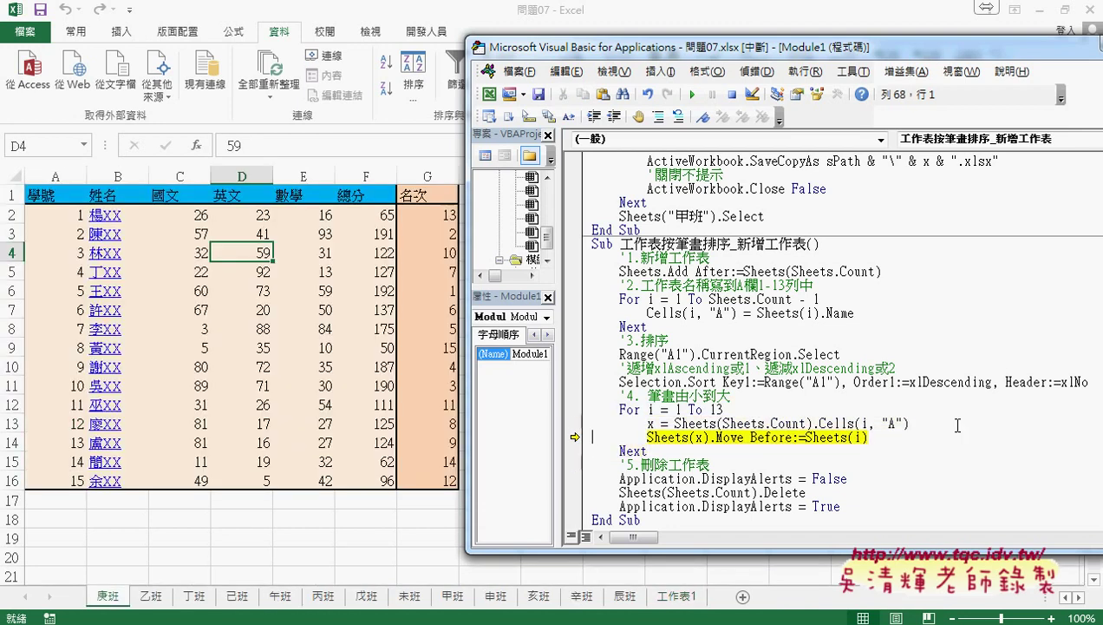
key(F8)
key(F8)
key(F8)
key(F8)
key(F8)
key(F8)
key(F8)
key(F8)
key(F8)
key(F8)
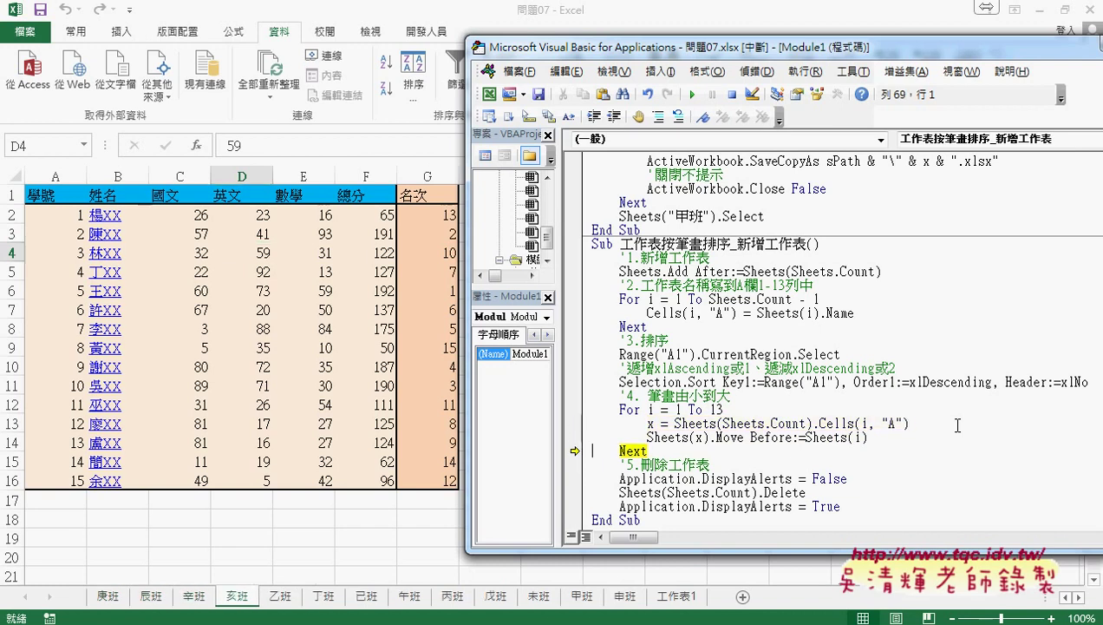
key(F8)
key(F8)
key(F8)
key(F8)
key(F8)
key(F8)
key(F8)
key(F8)
key(F8)
key(F8)
key(F8)
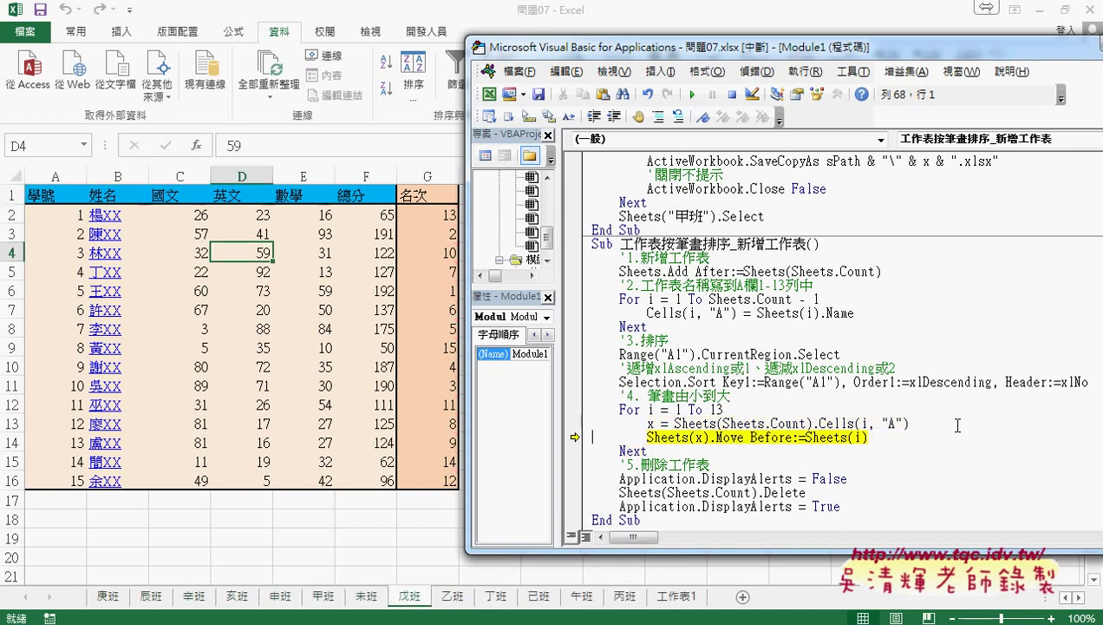
key(F8)
key(F8)
key(F8)
key(F8)
key(F8)
key(F8)
key(F8)
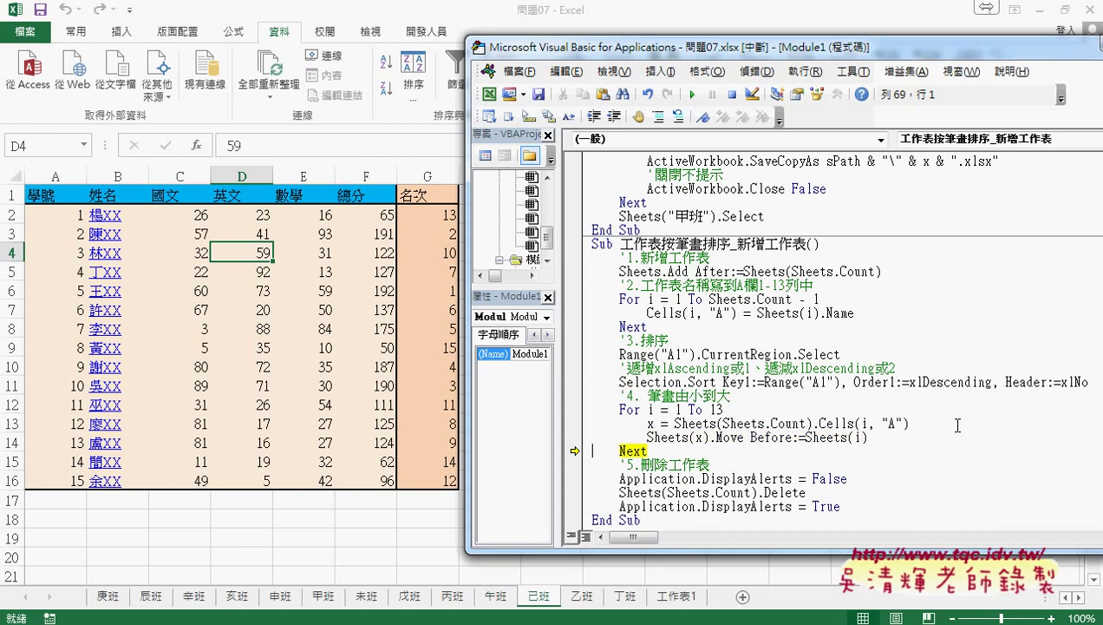
key(F8)
key(F8)
key(F8)
key(F8)
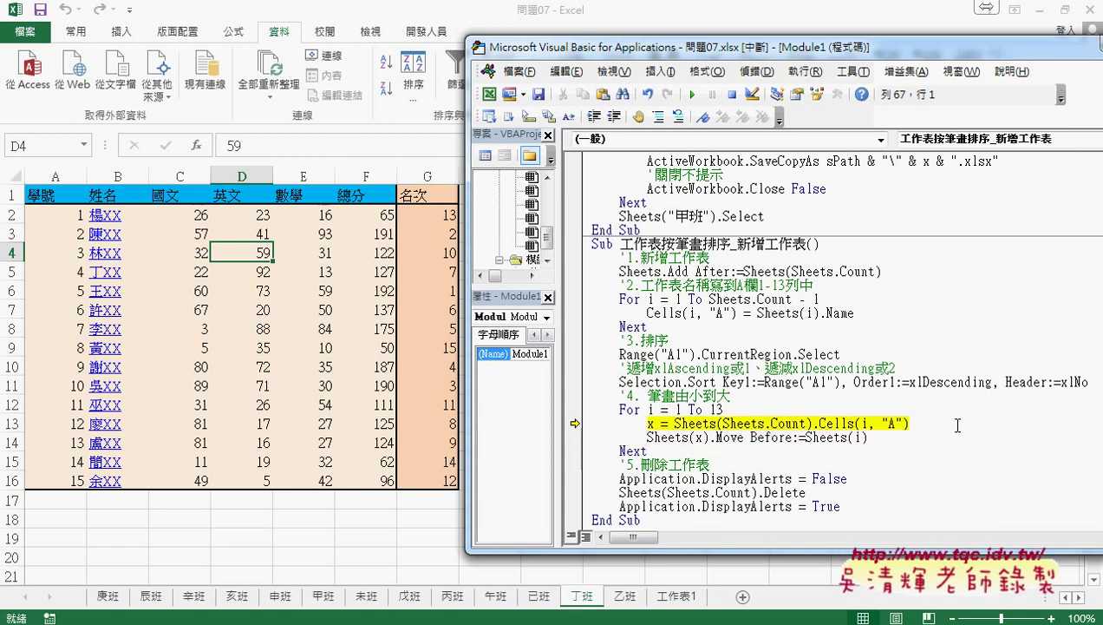
key(F8)
key(F8)
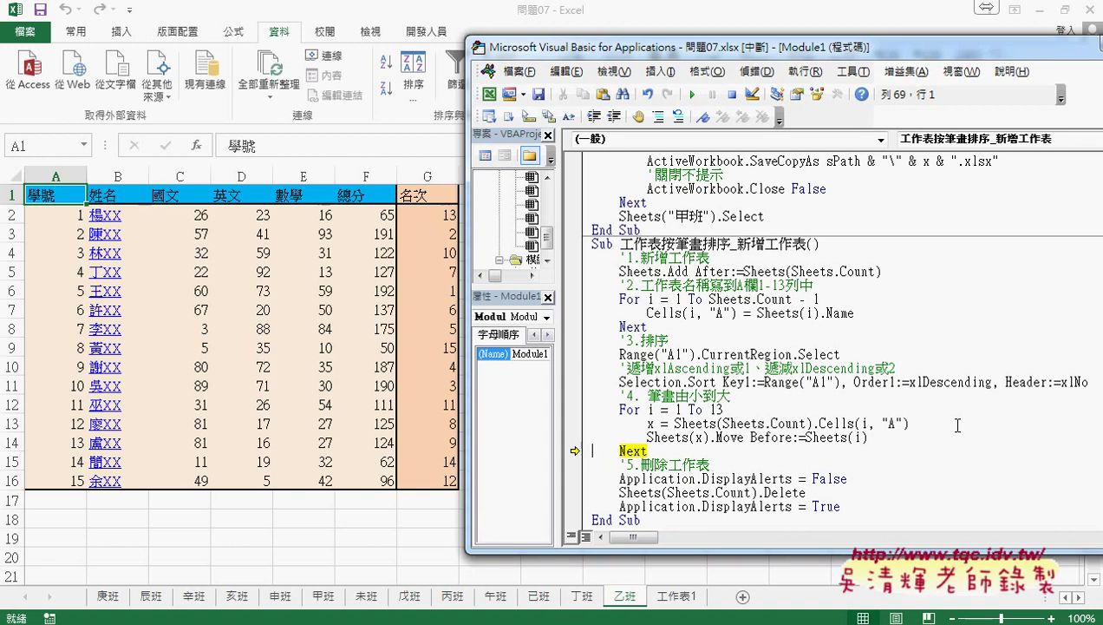
key(F8)
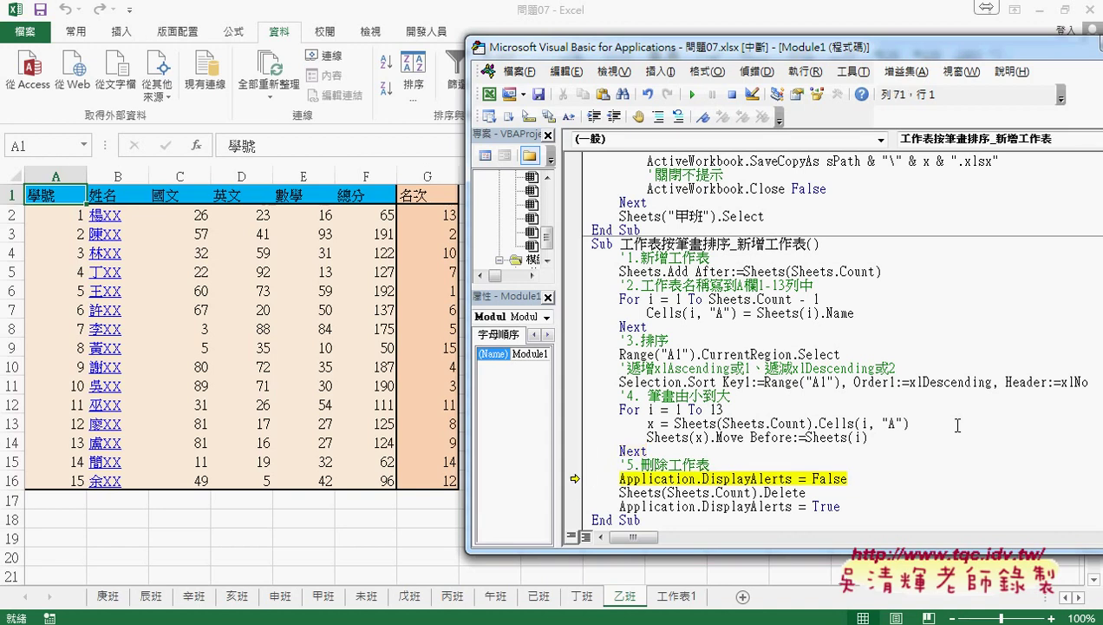
Step: Check the values of Sheets.Count on the delete line and of DisplayAlerts
scroll(958, 425, down, 1)
drag(805, 478, 620, 478)
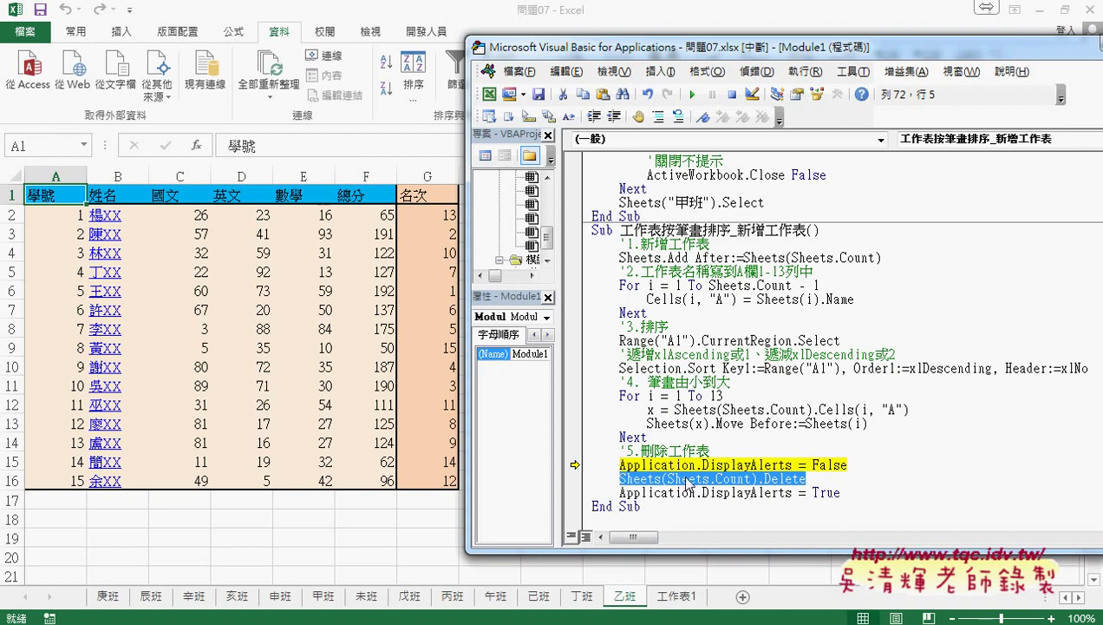
click(668, 478)
drag(668, 478, 751, 478)
mouse_move(751, 479)
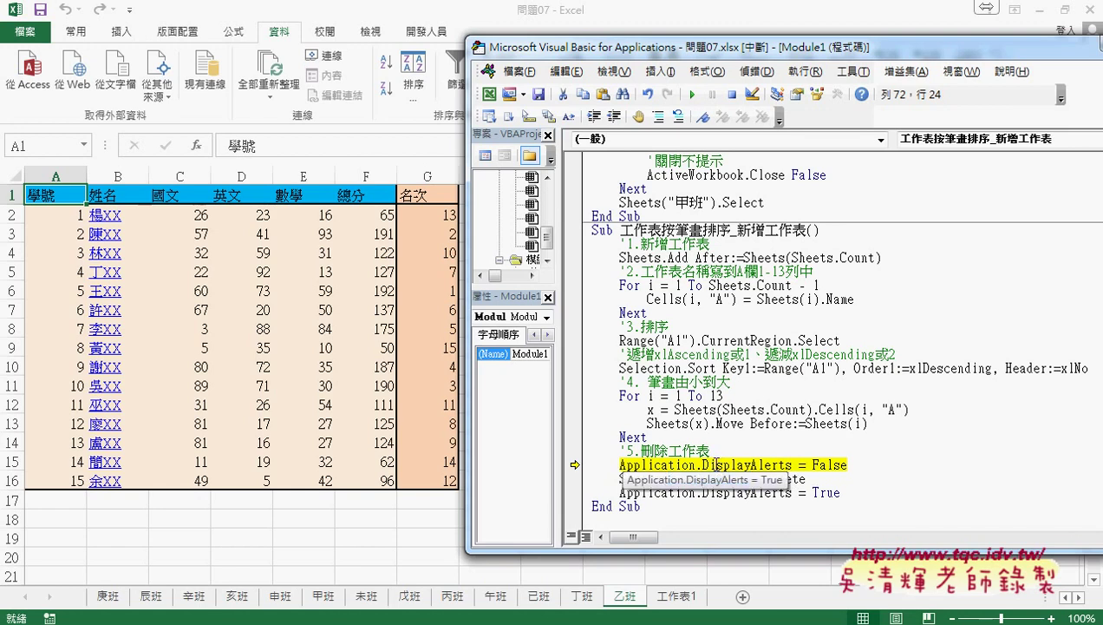
drag(703, 465, 792, 465)
mouse_move(836, 465)
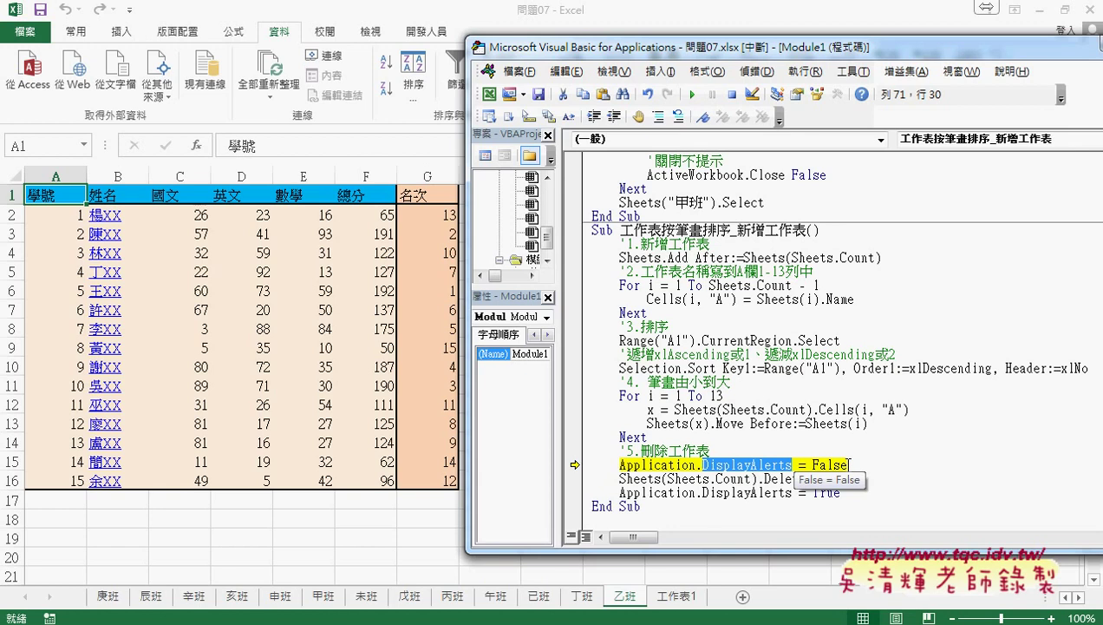
Step: Step through deleting 工作表1, re-enabling alerts, and End Sub
key(F8)
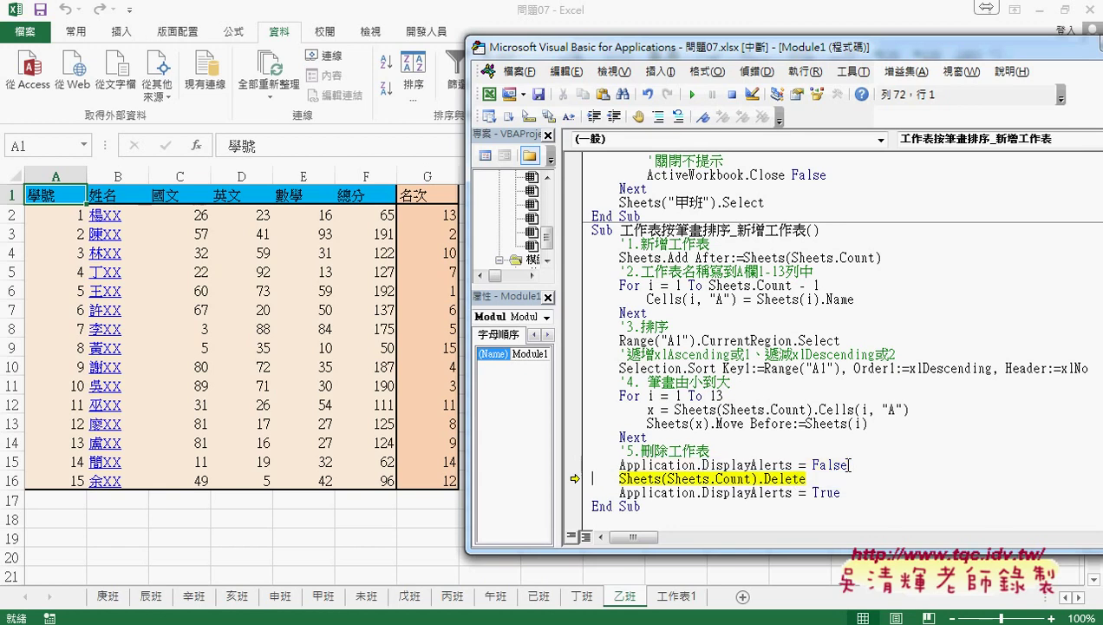
key(F8)
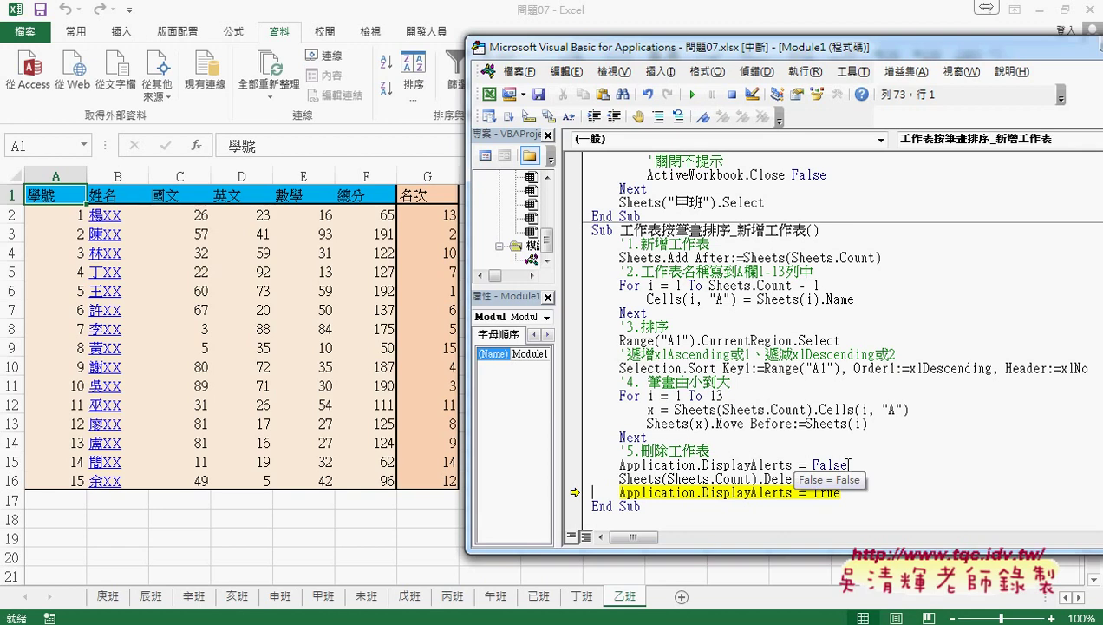
key(F8)
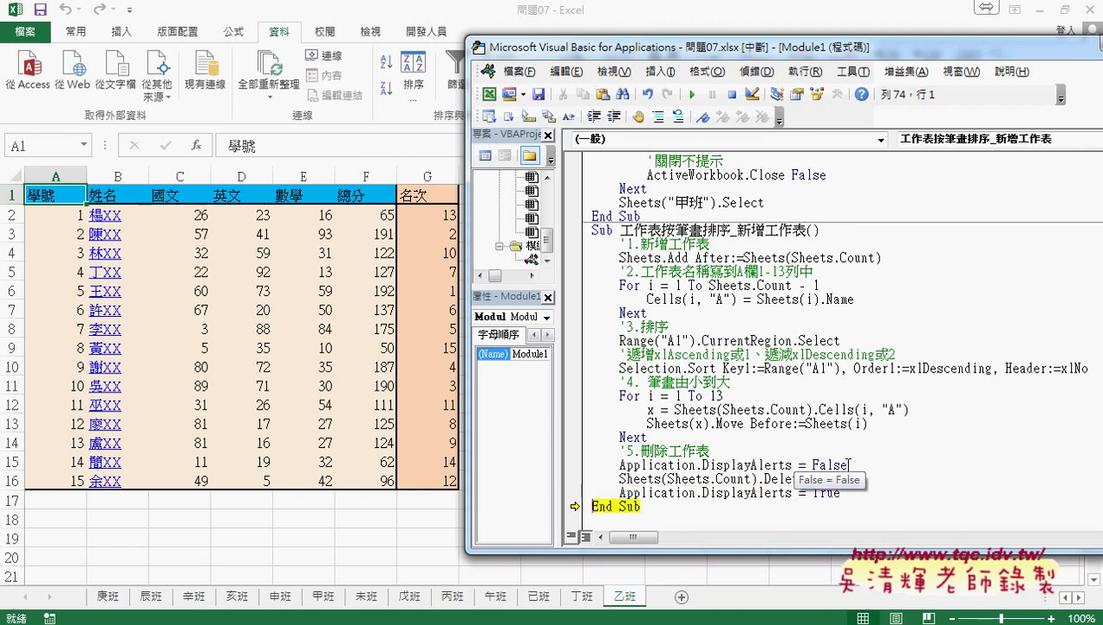
key(F8)
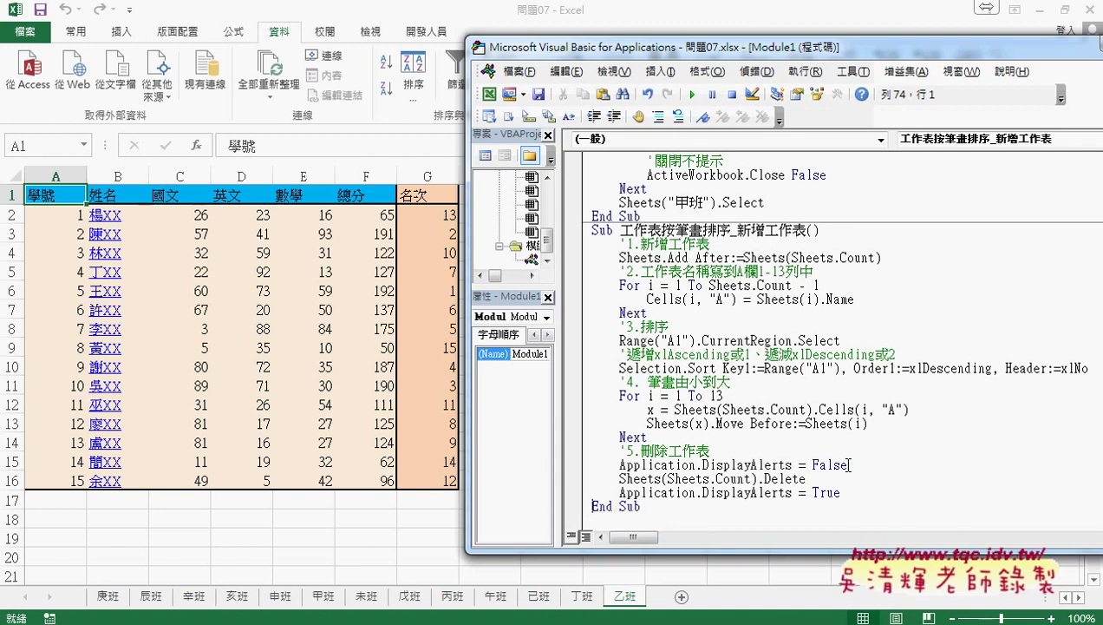